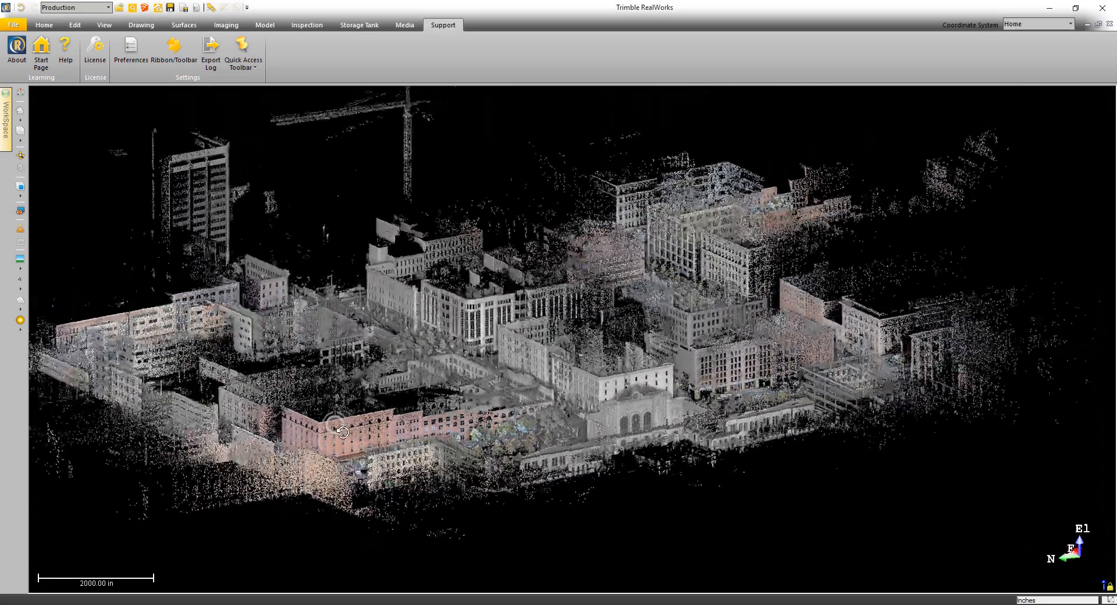
Examine the pink corner building's facade and the street below it in the city point cloud.
scroll(332, 447, "up", 5)
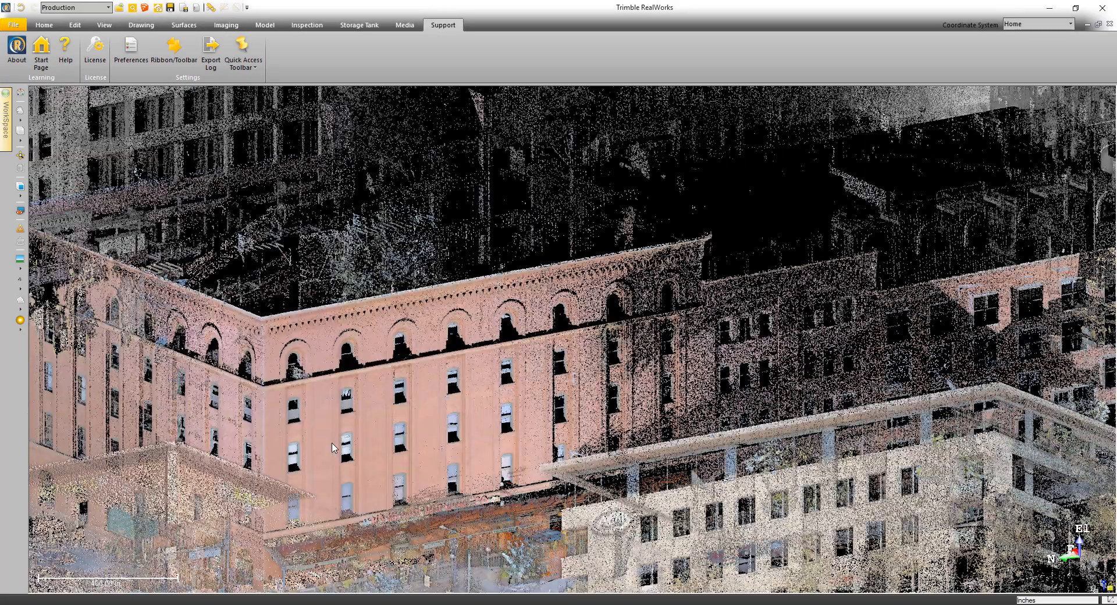
scroll(332, 446, "up", 3)
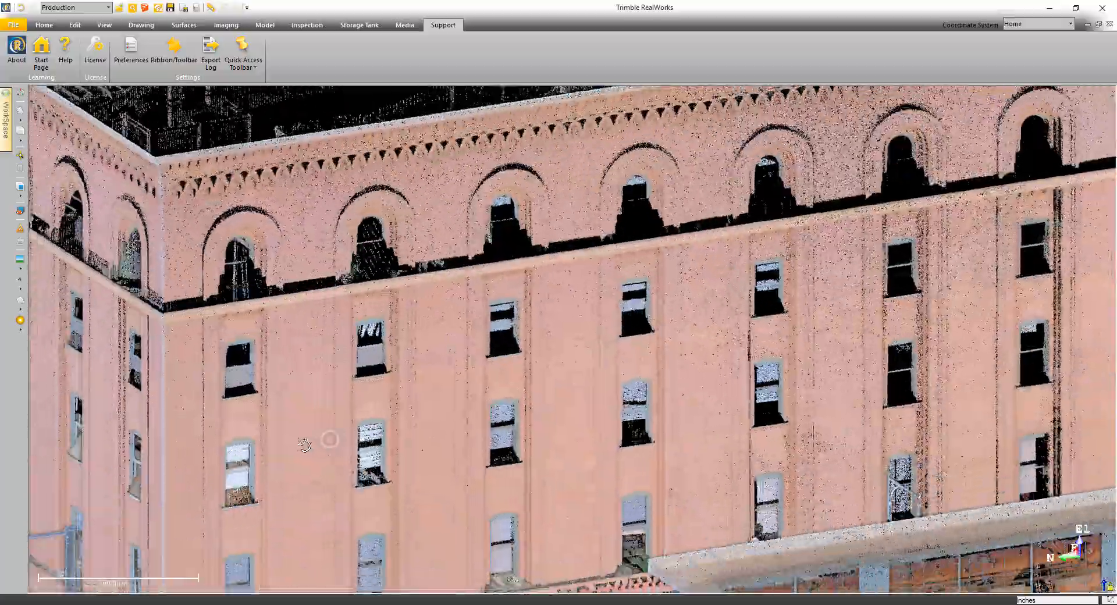
left_click_drag(304, 445, 395, 402)
scroll(227, 452, "down", 1)
scroll(226, 453, "down", 2)
scroll(355, 405, "up", 2)
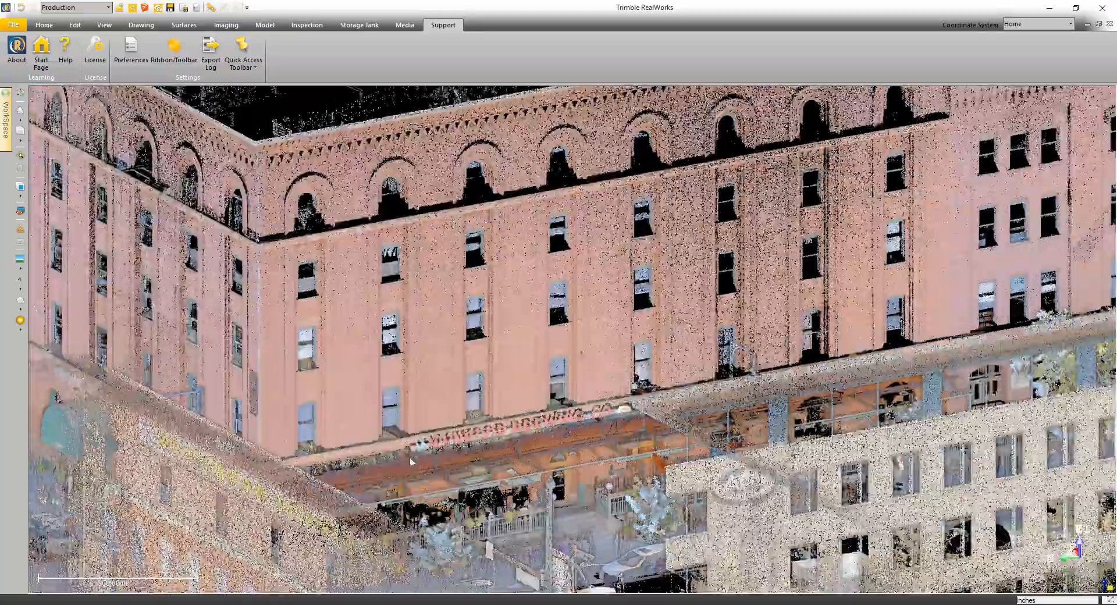
middle_click_drag(480, 465, 424, 426)
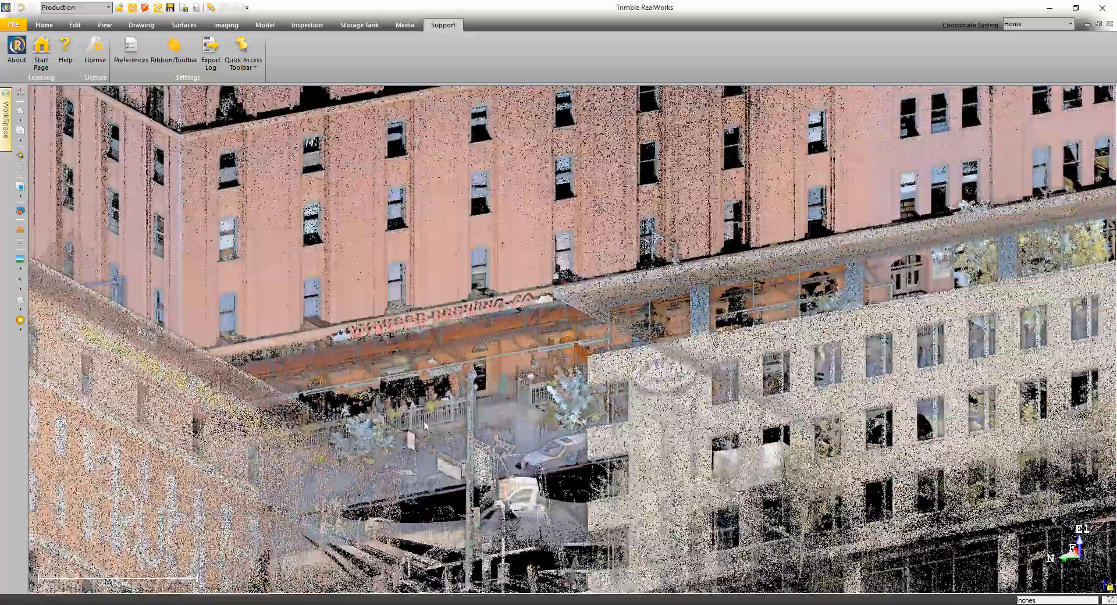
scroll(411, 321, "up", 5)
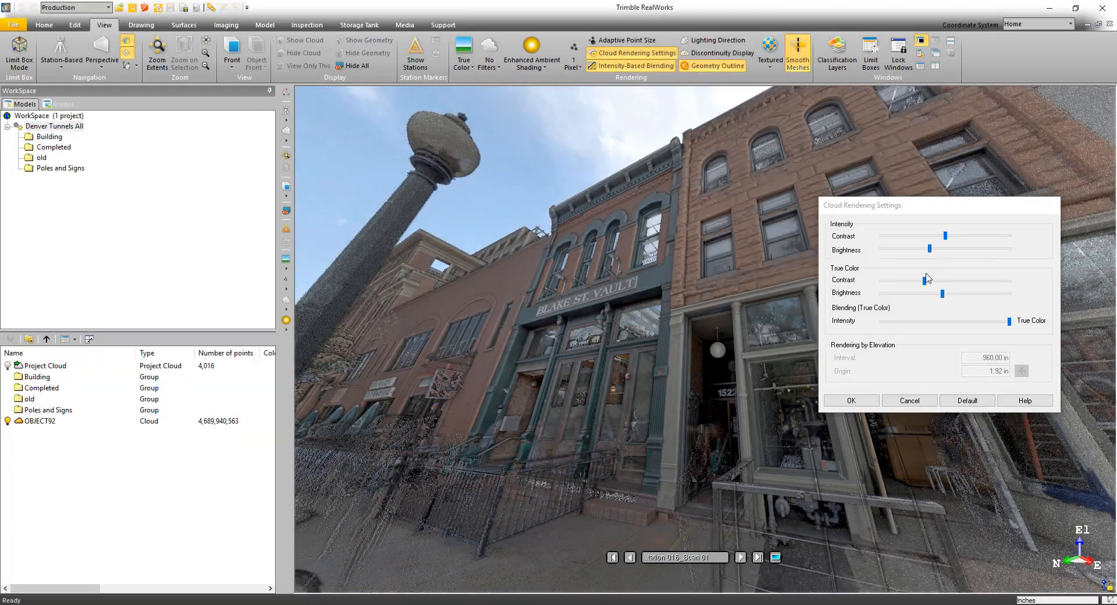
Increase the True Color contrast in the cloud rendering settings.
left_click_drag(926, 284, 983, 304)
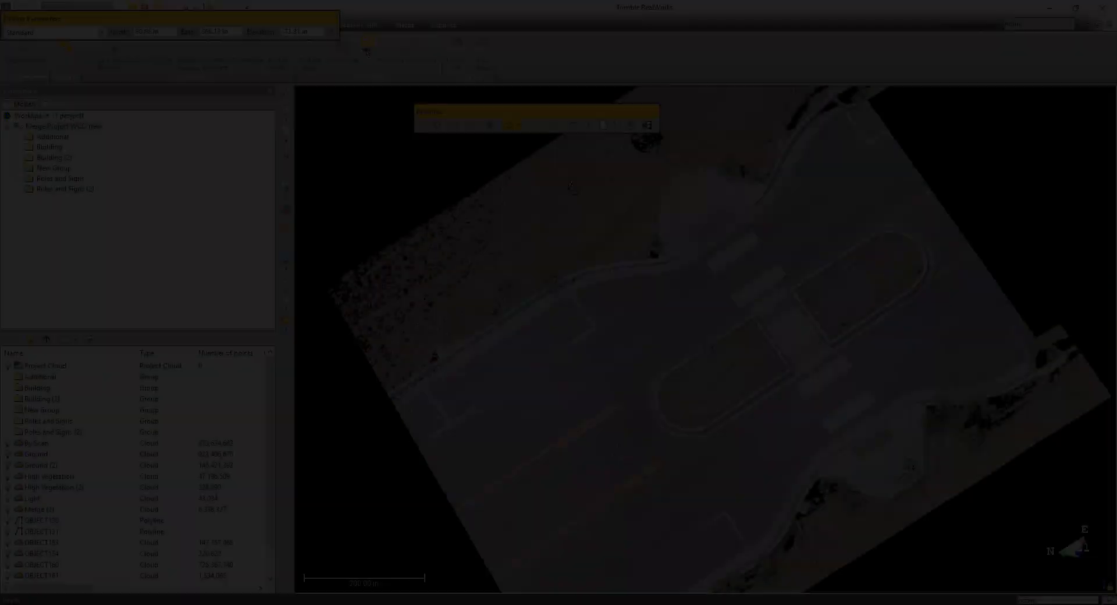
Trace the curb edge beside the road with the polyline drawing tool.
scroll(575, 275, "up", 10)
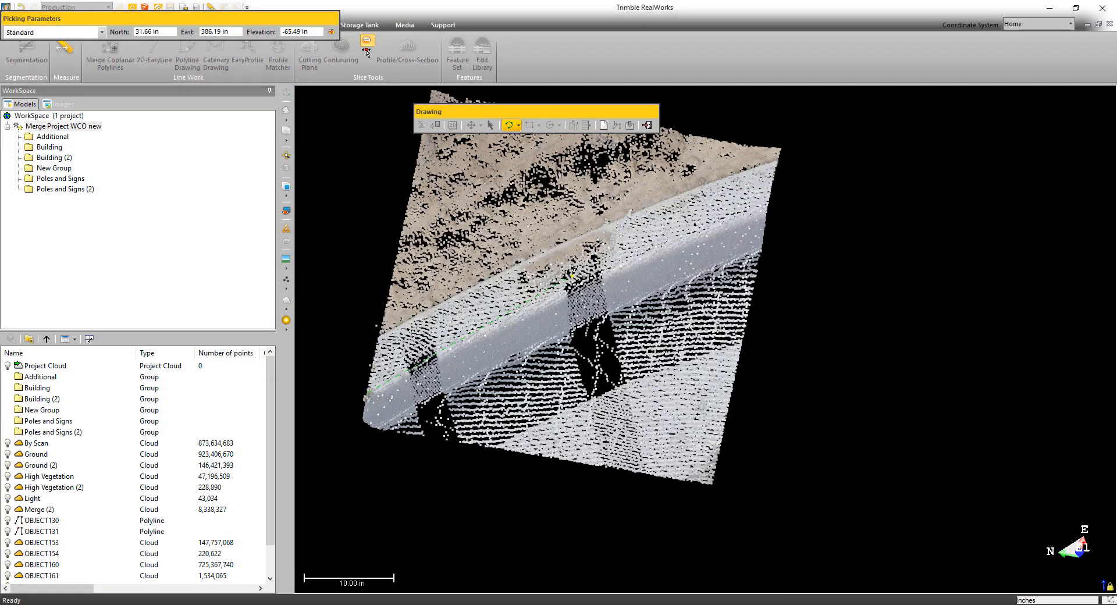
scroll(545, 298, "down", 10)
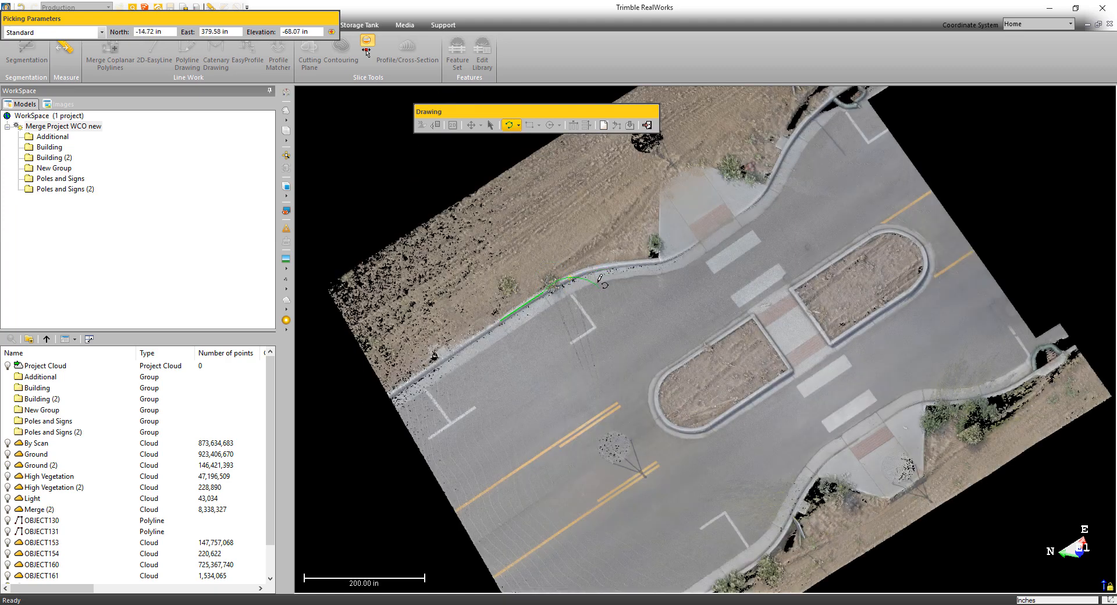
scroll(594, 266, "up", 10)
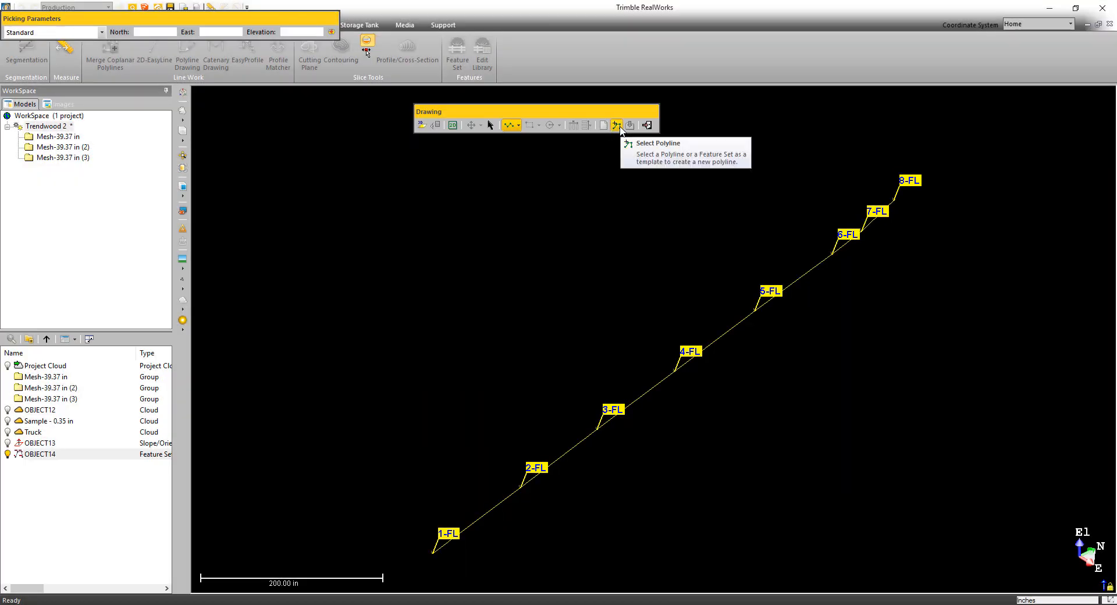
Create a polyline using the OBJECT14 feature set as the template, close the drawing tool and hide OBJECT14.
left_click(619, 126)
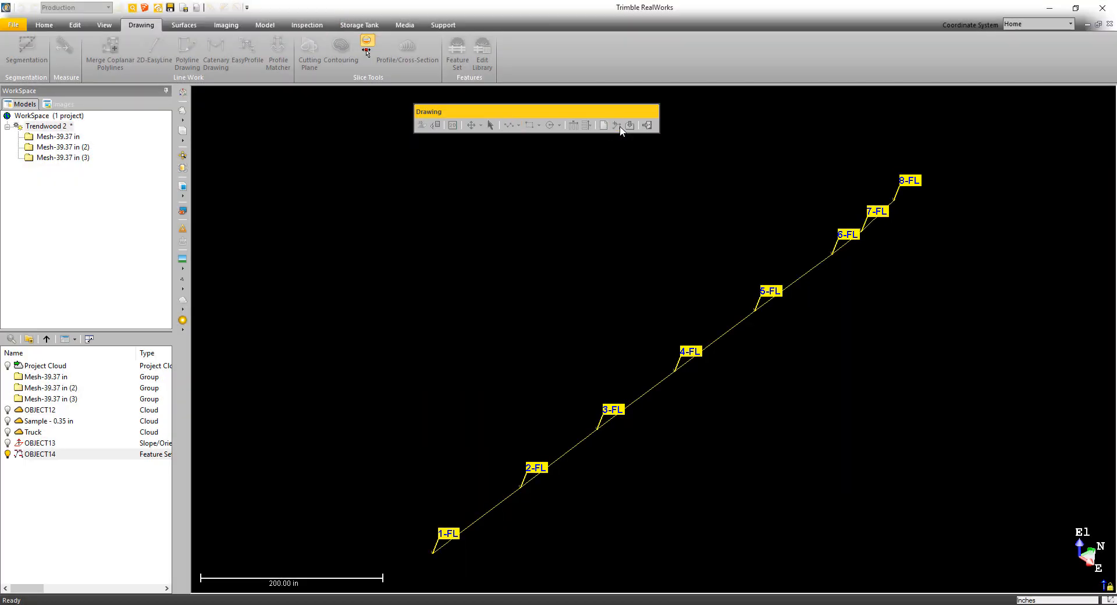
left_click(602, 433)
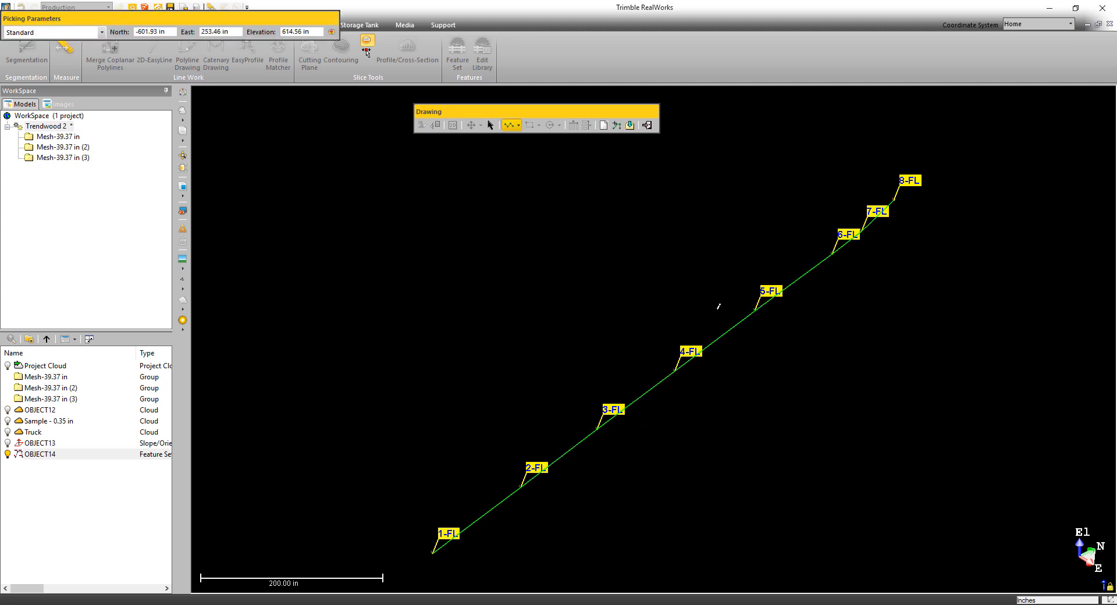
left_click(630, 126)
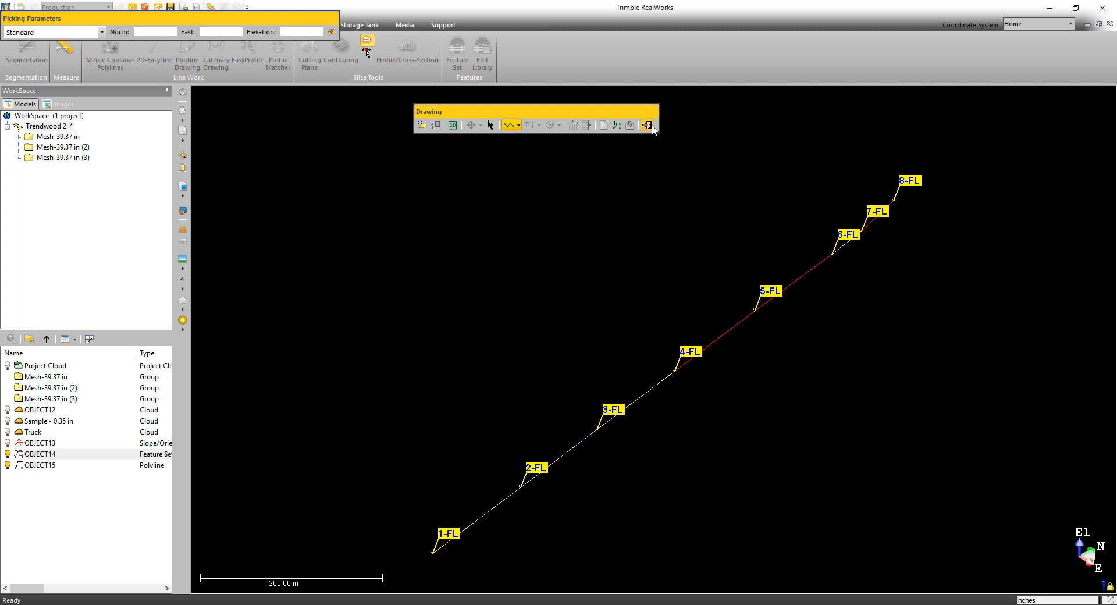
left_click(651, 126)
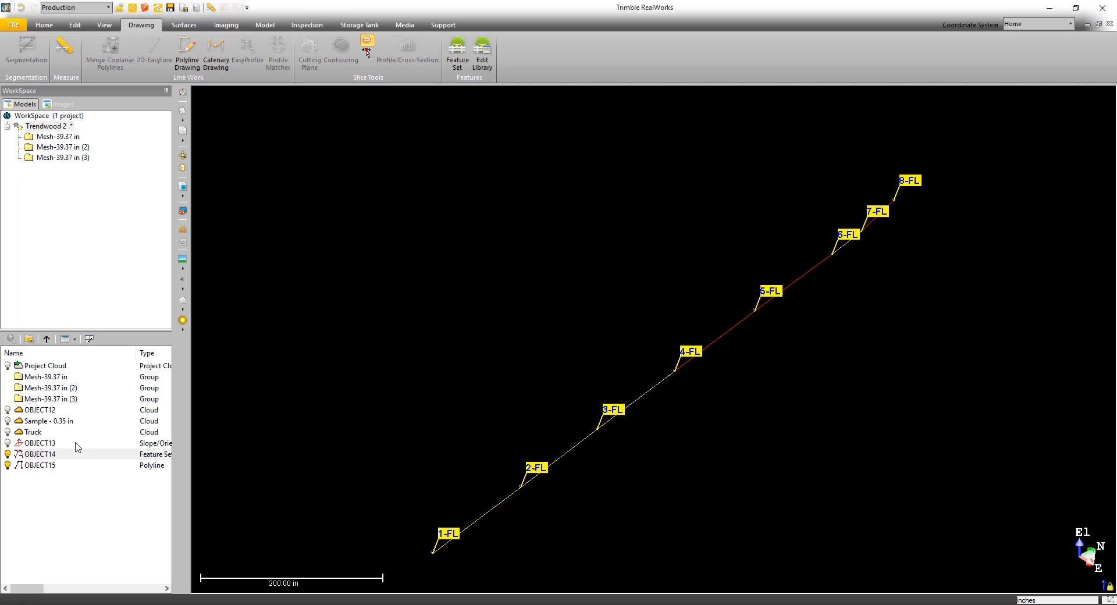
left_click(8, 454)
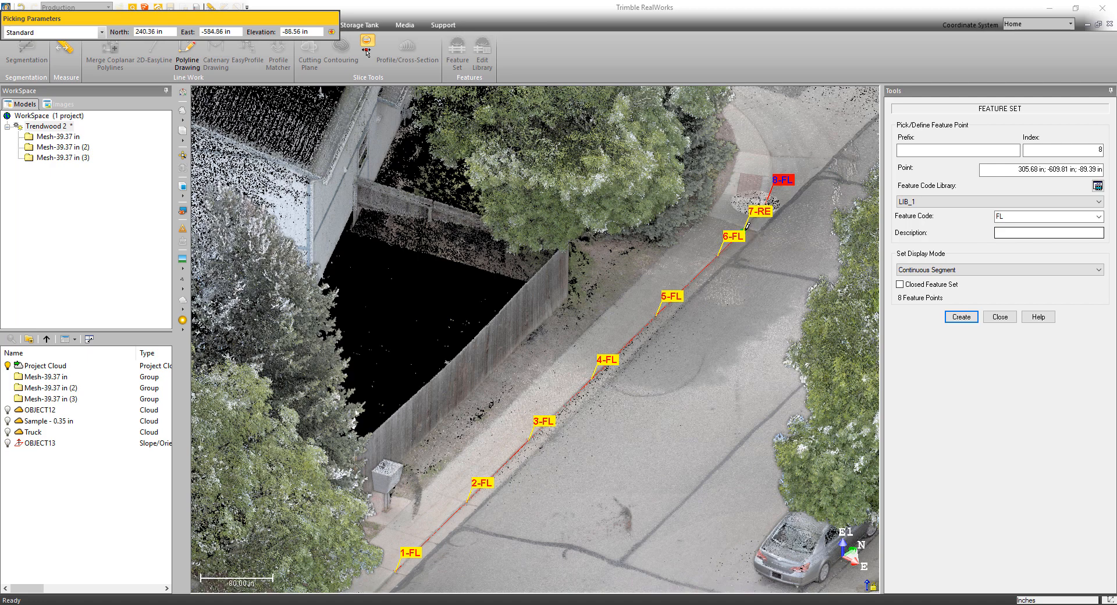
Set the feature code of feature point 7 on the curb line to FL.
scroll(749, 227, "up", 10)
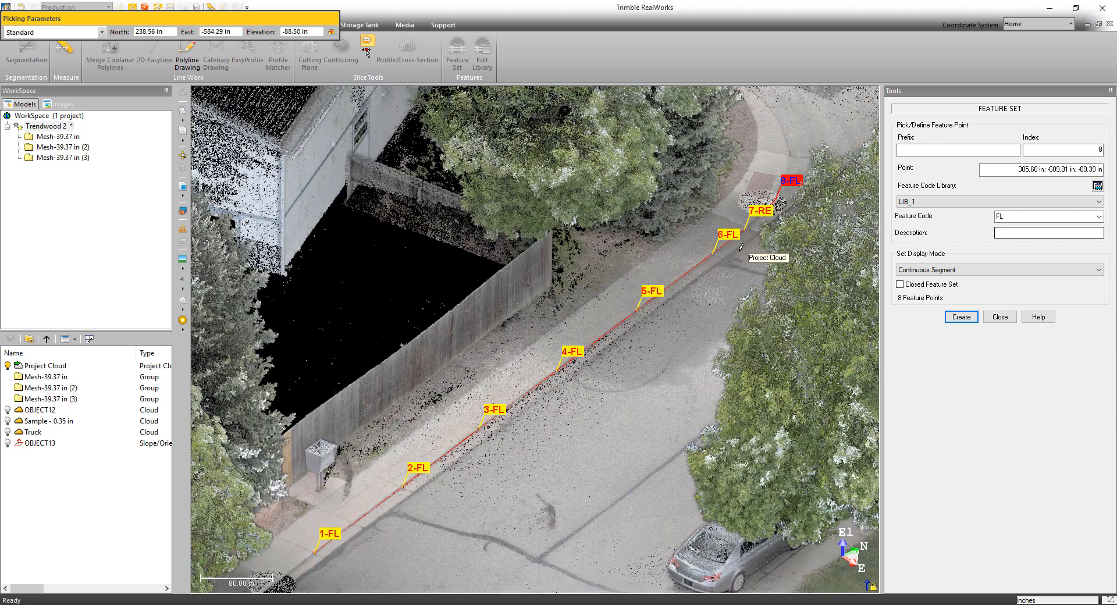
scroll(741, 247, "down", 10)
left_click(745, 227)
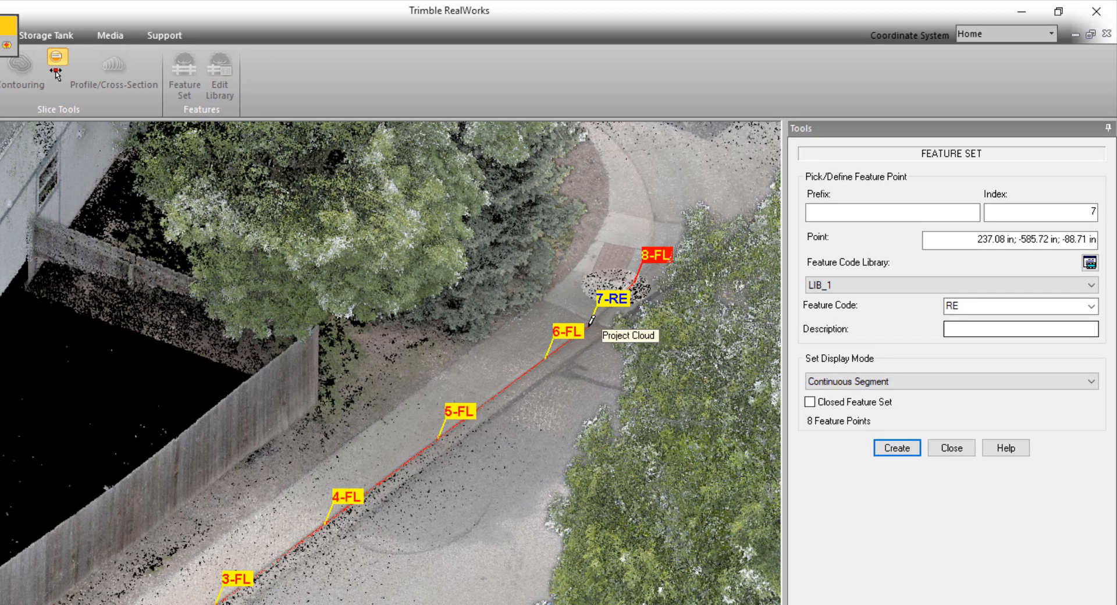
left_click(1091, 306)
left_click(994, 323)
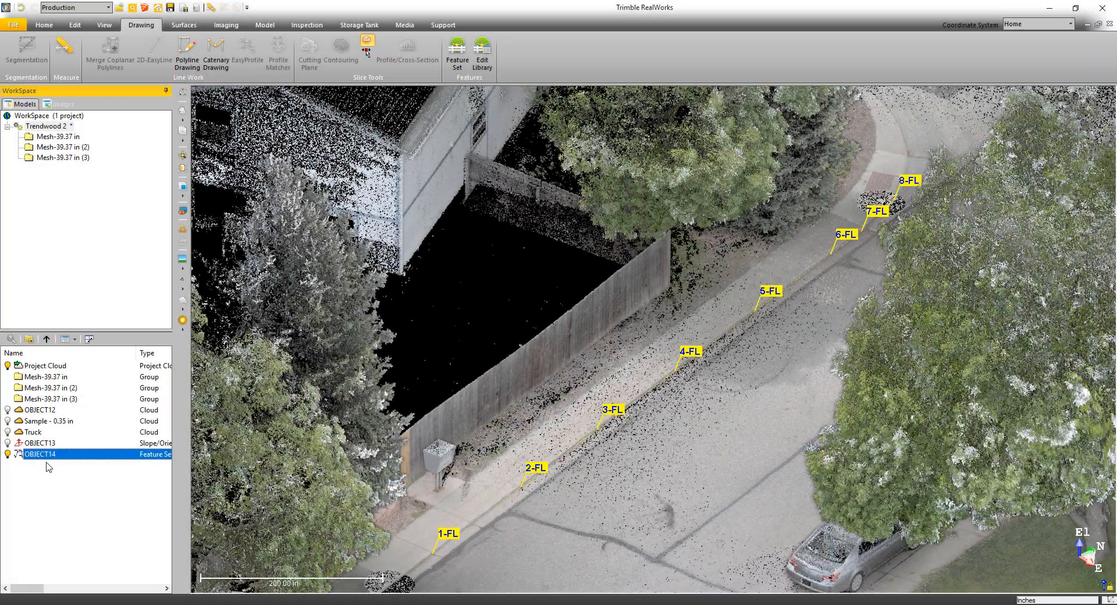
Reopen the OBJECT14 feature set for editing and try to move feature point 6 off the curb line.
left_click(457, 51)
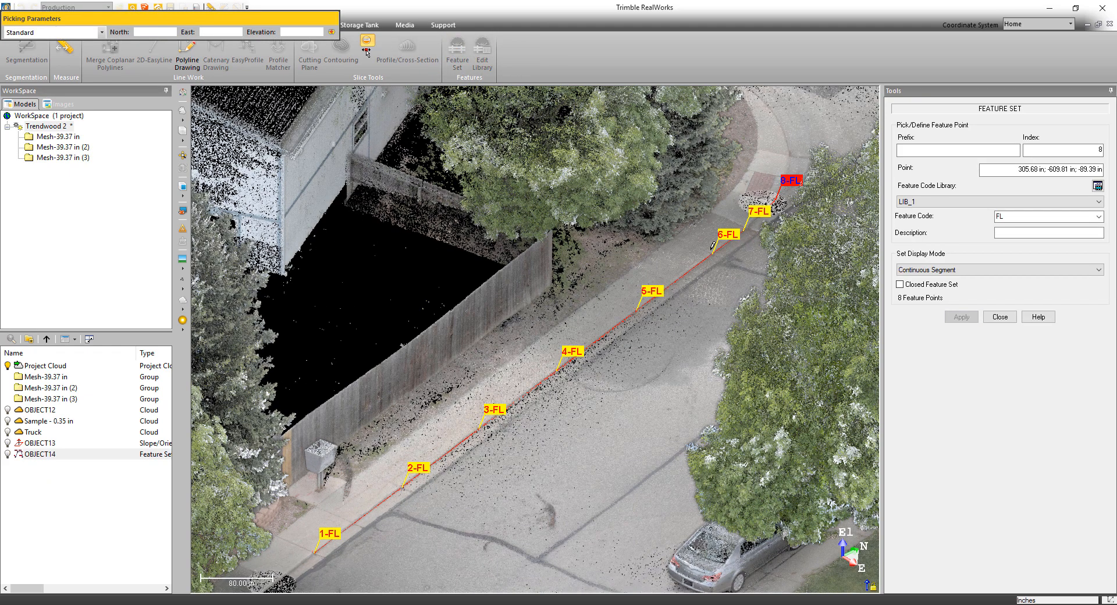
left_click(715, 251)
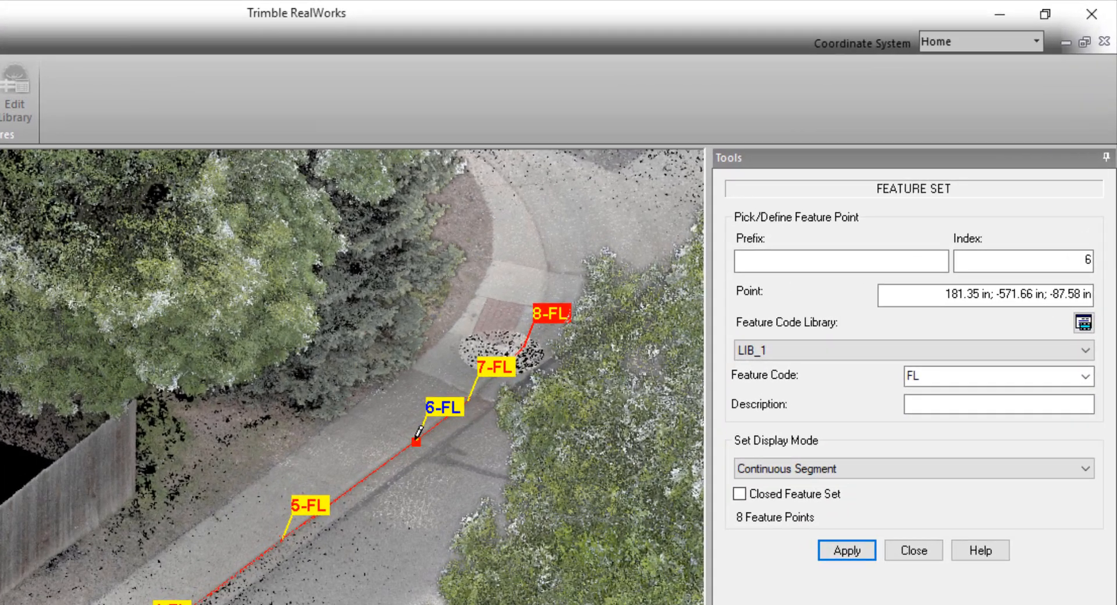
left_click(338, 426)
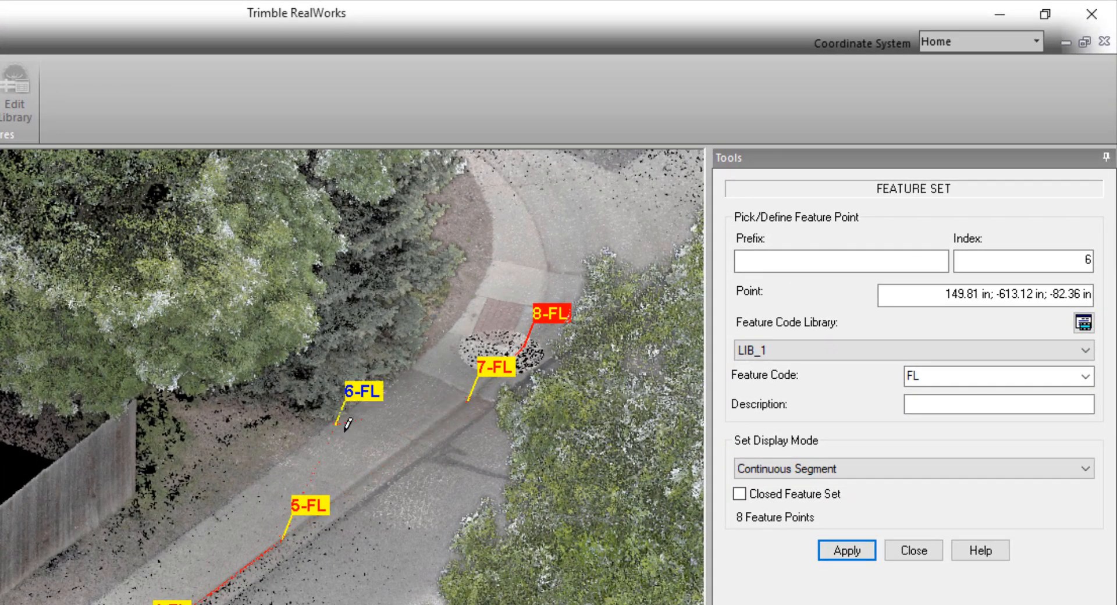
key("ctrl+z")
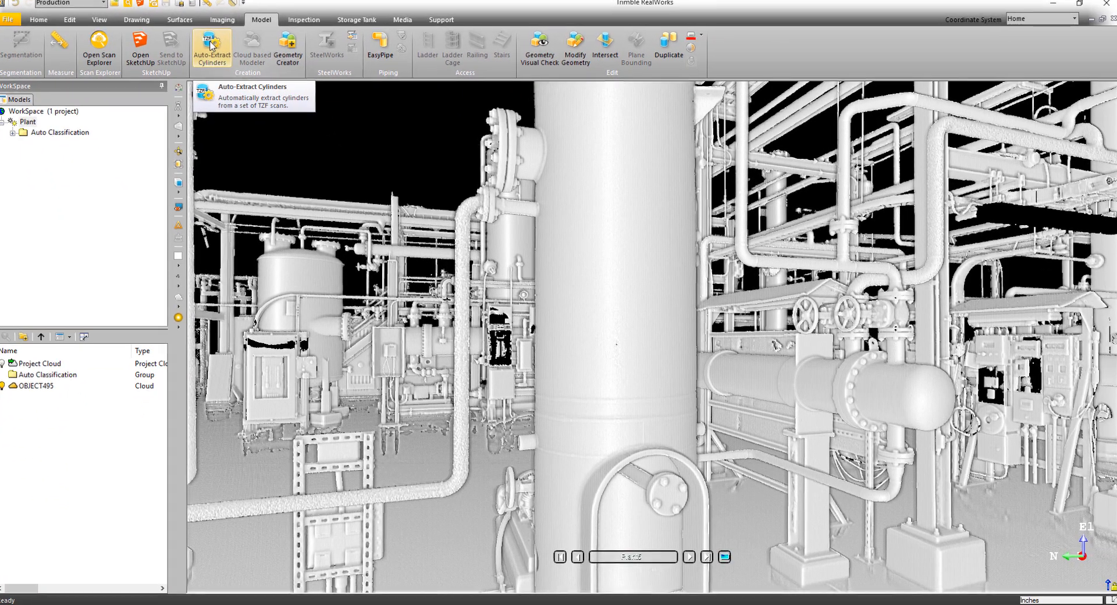
Auto-extract the cylinders from the plant scans and hide the OBJECT495 point cloud.
left_click(216, 50)
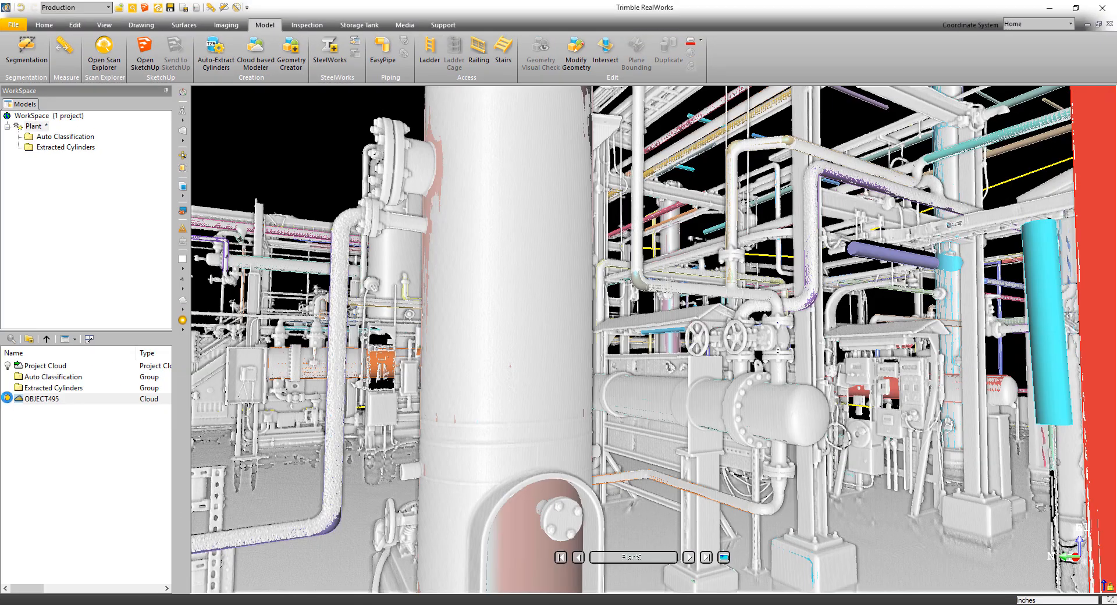
left_click(7, 398)
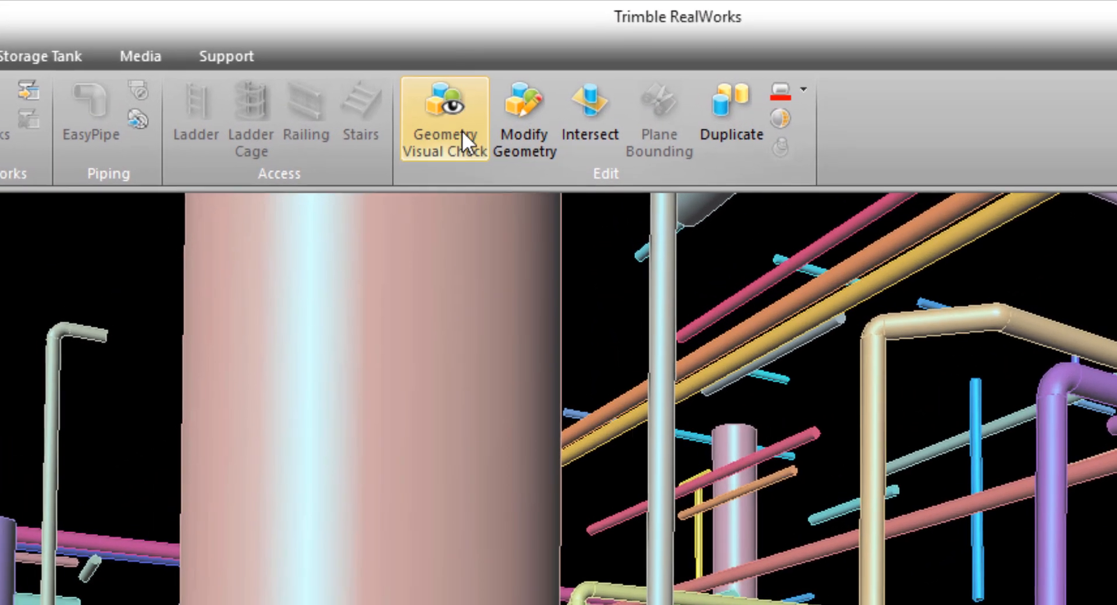
Run Geometry Visual Check on the extracted cylinders, comparing OBJECT12 with the surrounding project cloud in an aligned view.
left_click(462, 129)
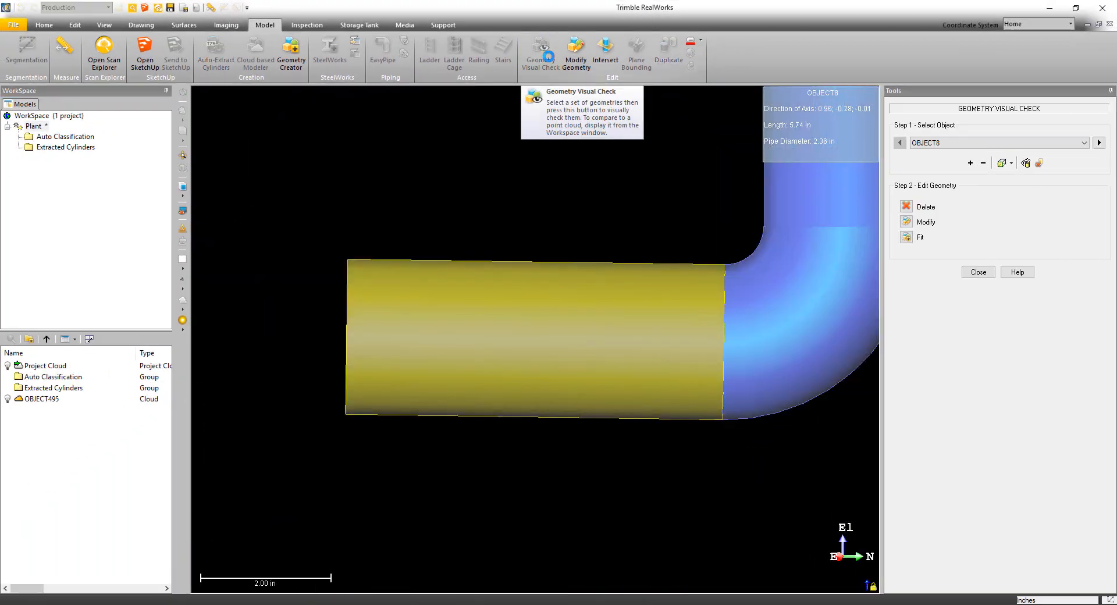
left_click(1099, 143)
left_click(1039, 164)
left_click(7, 365)
left_click(1002, 164)
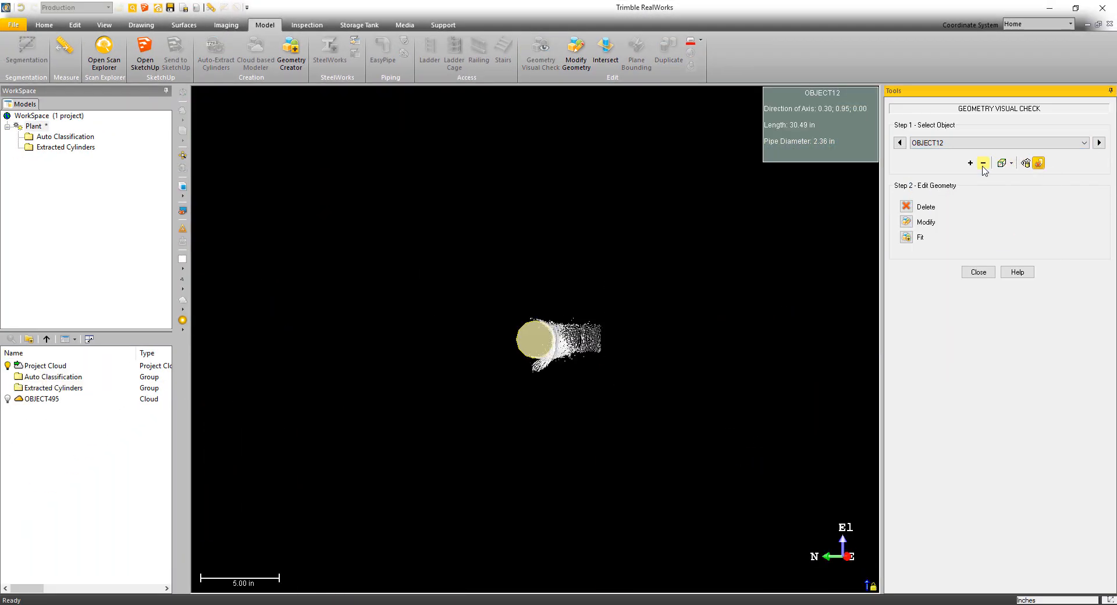
left_click(1002, 163)
left_click(1039, 164)
Refit the OBJECT12 pipe as a cylinder to its cloud points and create the geometry.
left_click(906, 222)
left_click(597, 107)
left_click(907, 237)
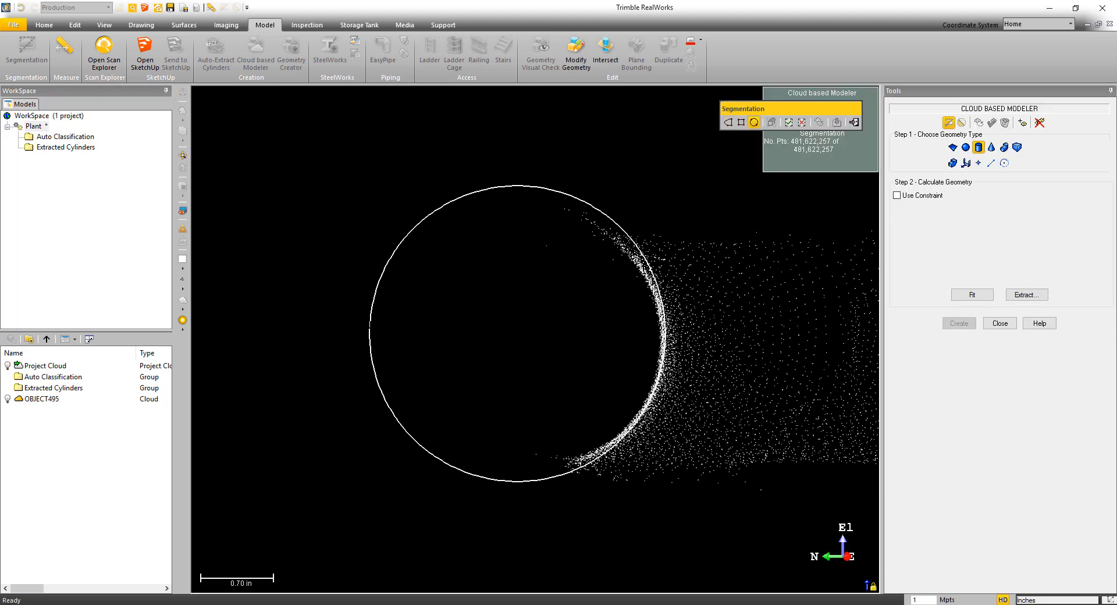
left_click(971, 295)
left_click(958, 323)
left_click(1000, 323)
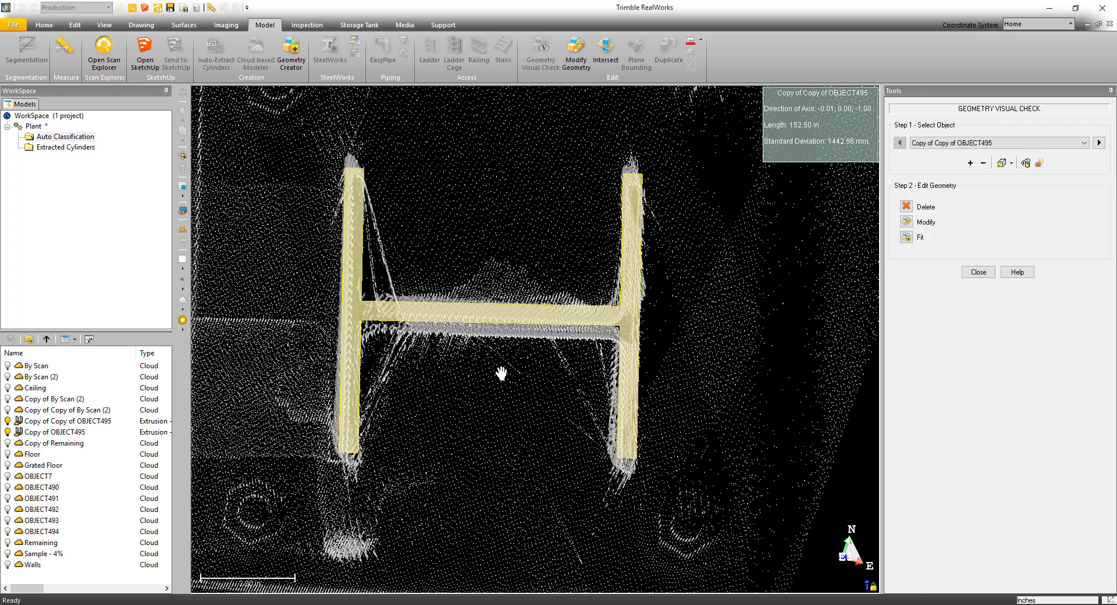
left_click_drag(501, 374, 651, 359)
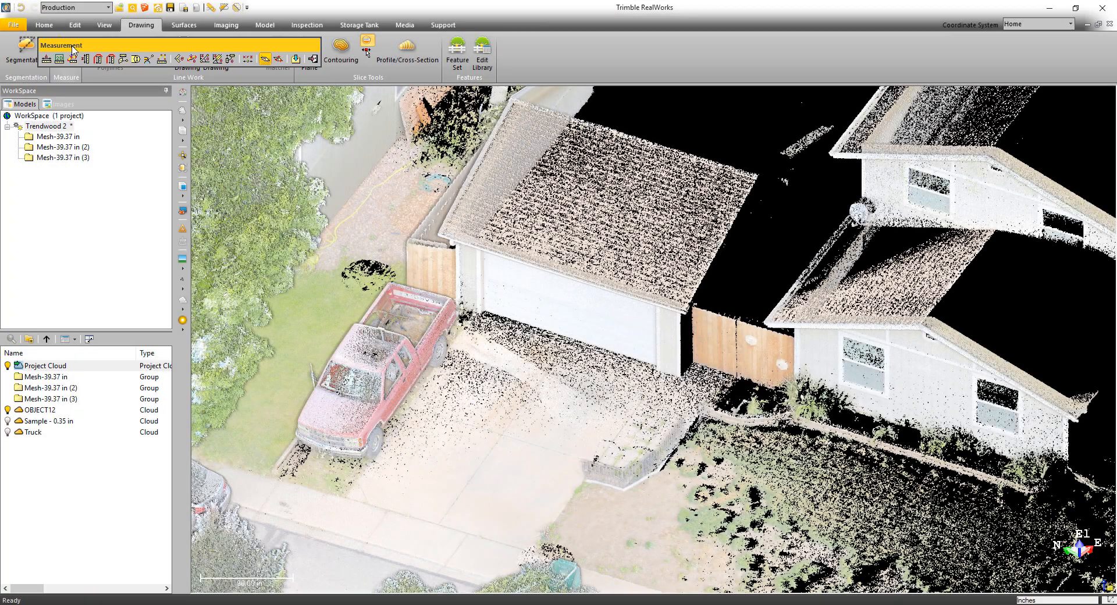
Measure the slope and orientation of the garage roof beside the red truck.
left_click(74, 50)
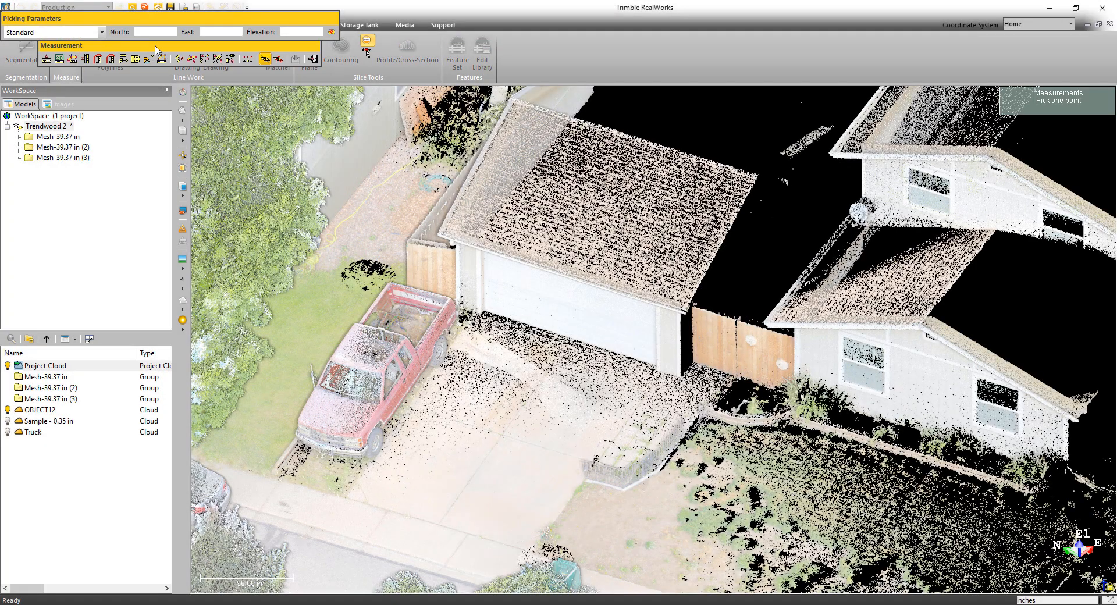
left_click_drag(156, 49, 314, 94)
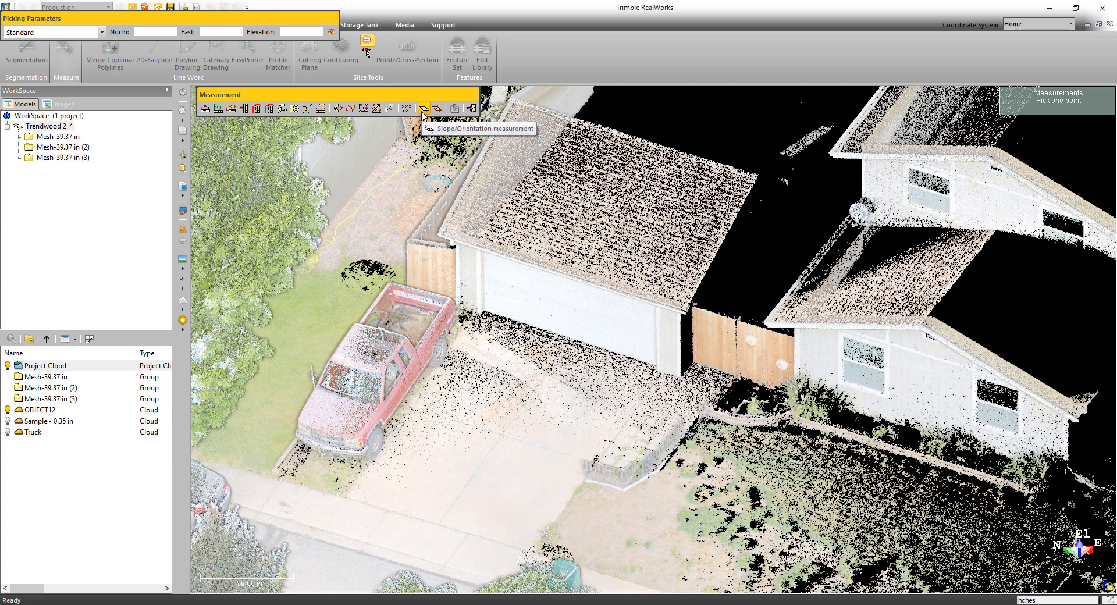
left_click(603, 203)
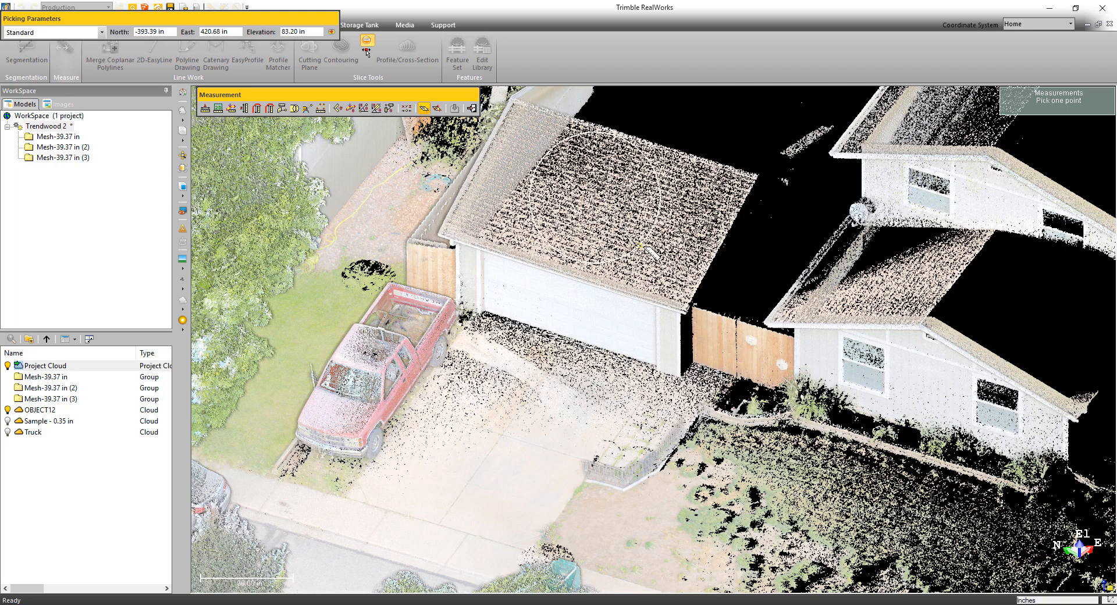
left_click(641, 246)
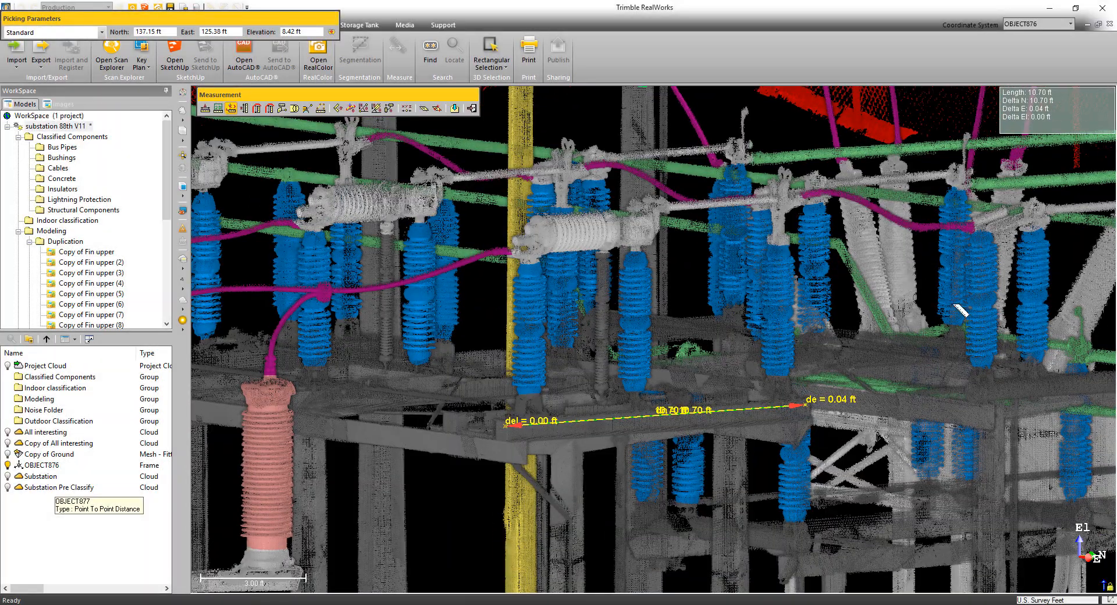
Choose a different length unit in the unit preferences and confirm the settings.
left_click(1039, 602)
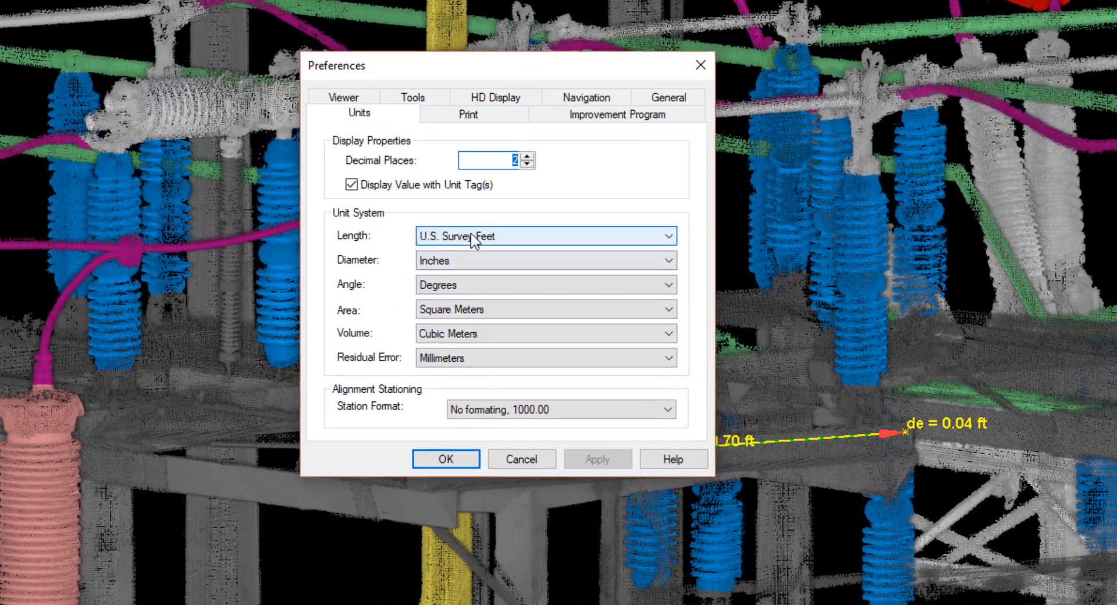
left_click(474, 236)
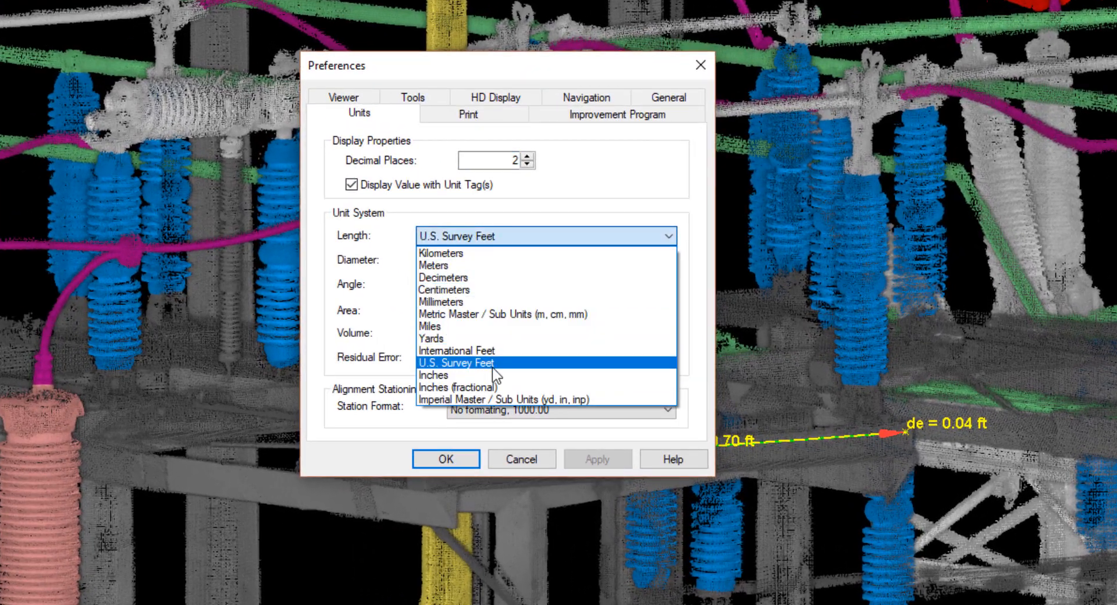
left_click(531, 393)
left_click(445, 461)
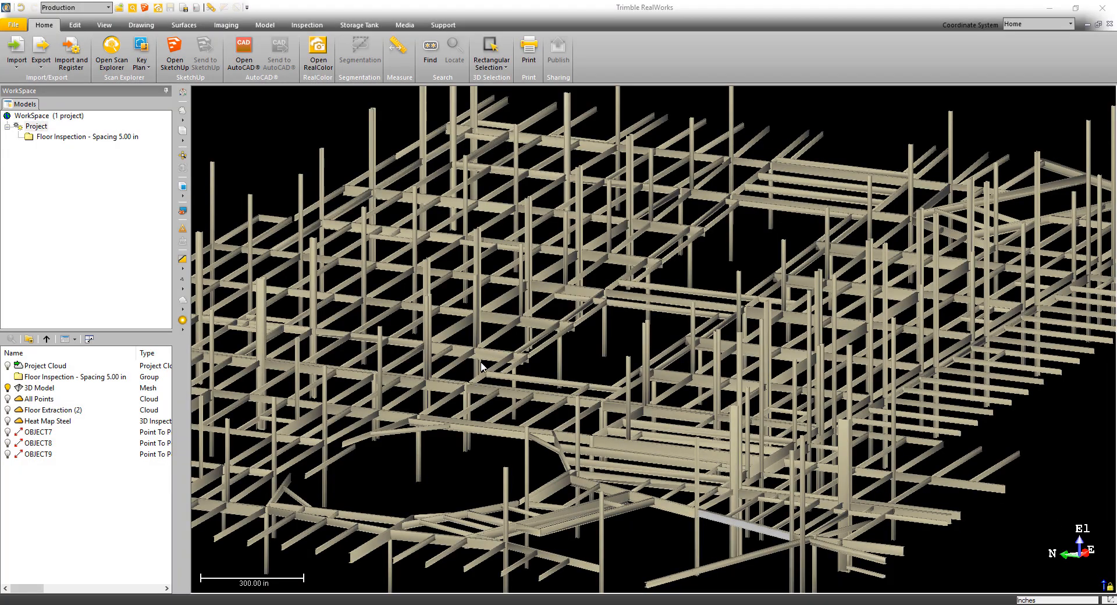
Display the Heat Map Steel inspection cloud over the 3D Model mesh and compare the two on the steel structure.
left_click_drag(481, 367, 631, 367)
left_click_drag(787, 353, 653, 349)
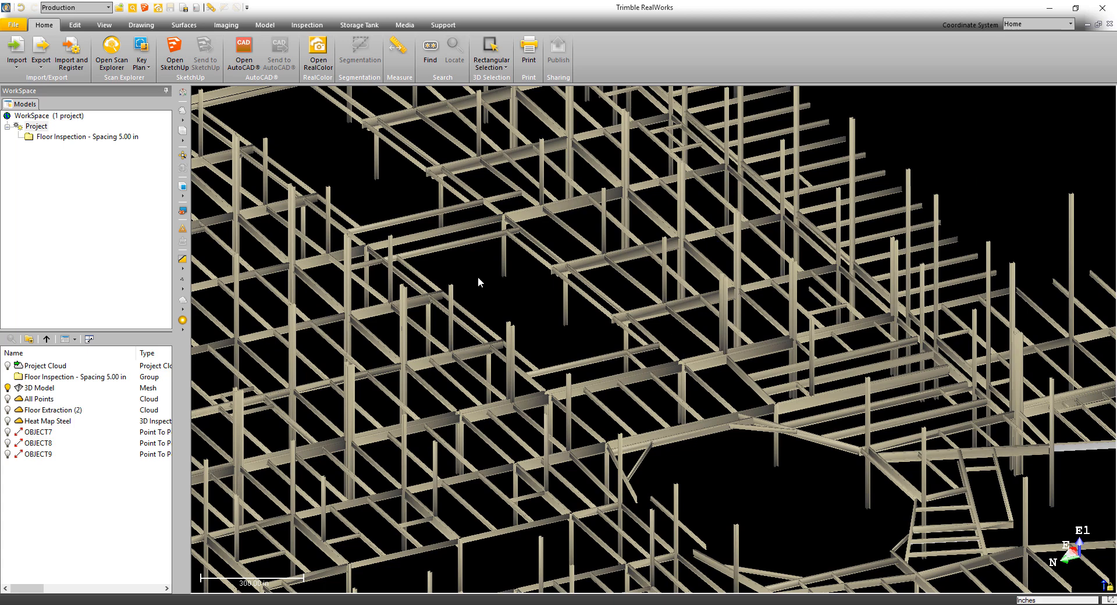
left_click(8, 420)
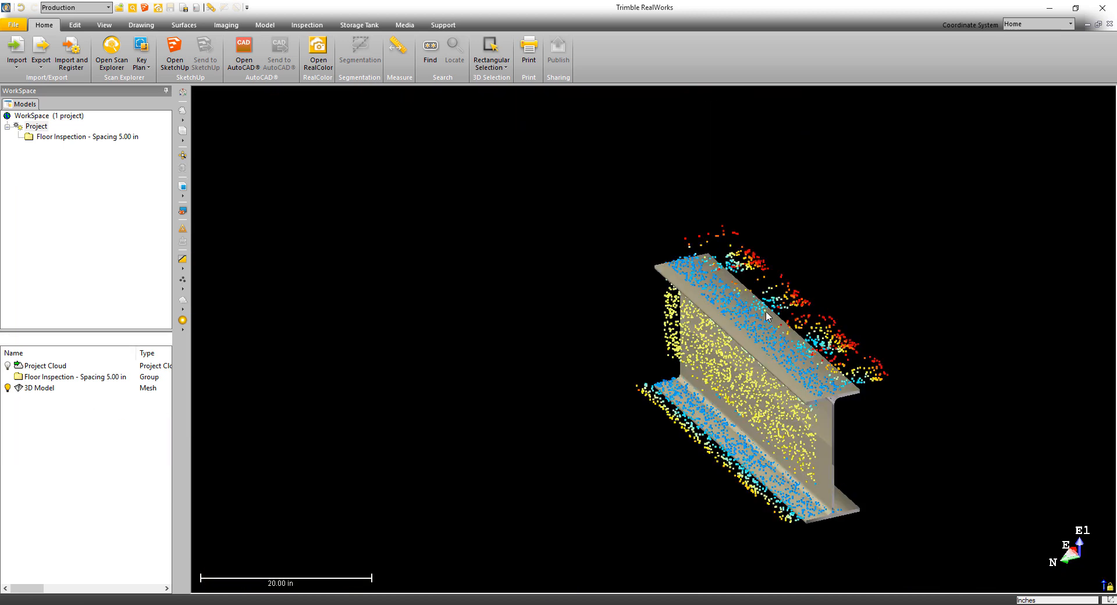
left_click_drag(756, 317, 722, 317)
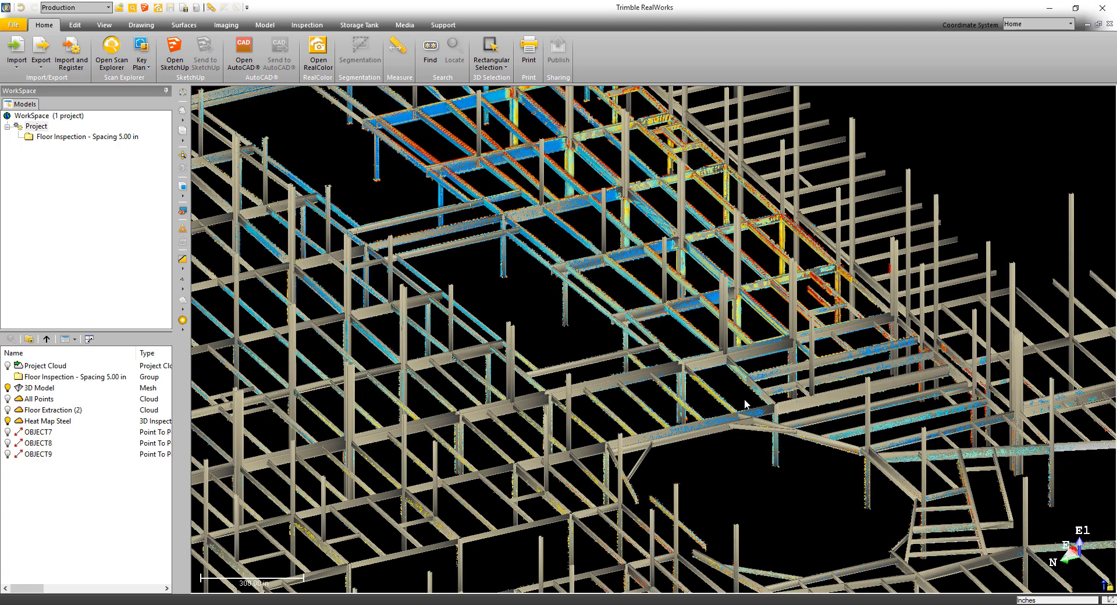
scroll(745, 403, "down", 5)
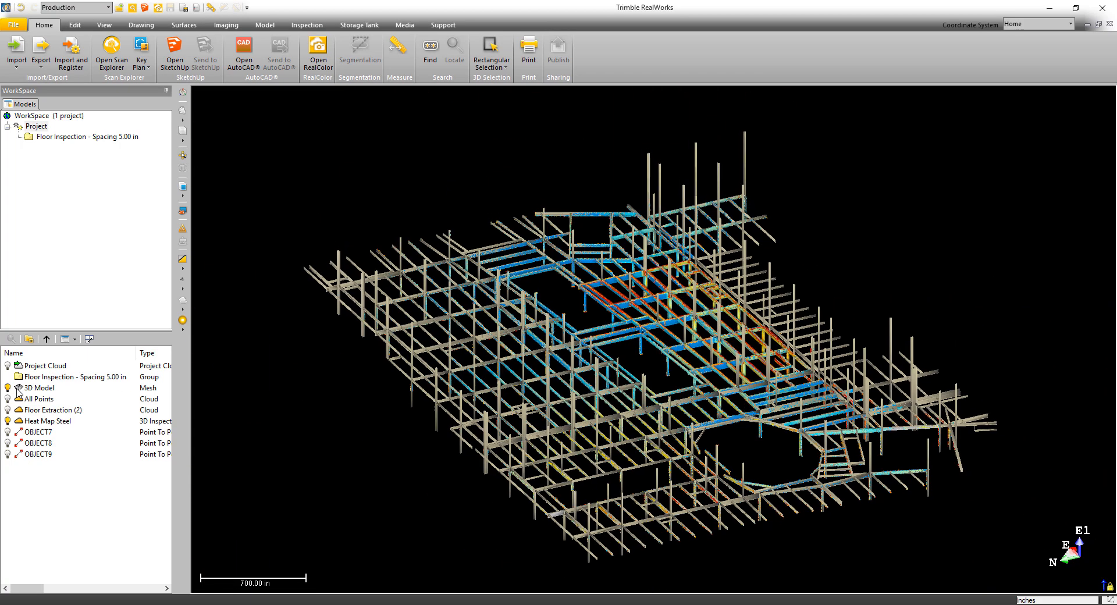
Hide the 3D Model mesh to isolate Heat Map Steel and start exporting the selected inspection cloud.
left_click(7, 388)
left_click_drag(750, 428, 730, 423)
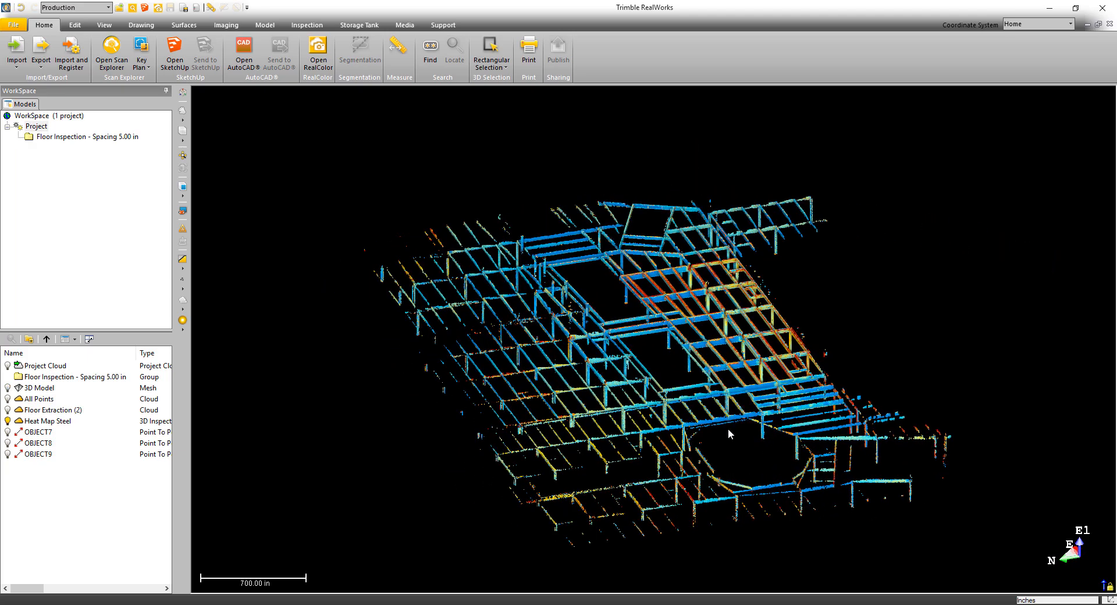
left_click(40, 422)
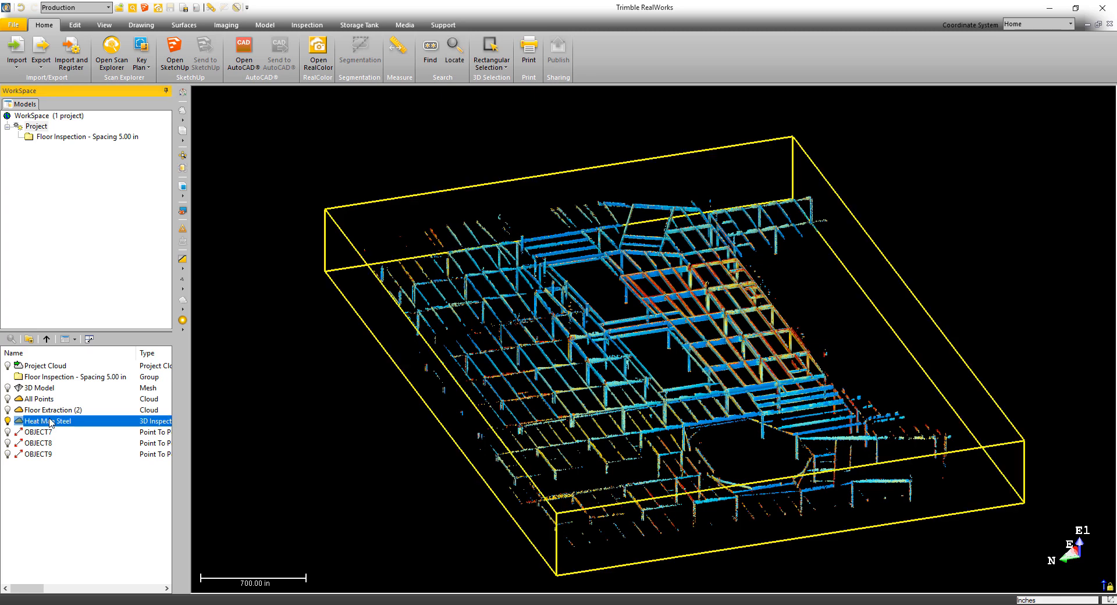
left_click(42, 66)
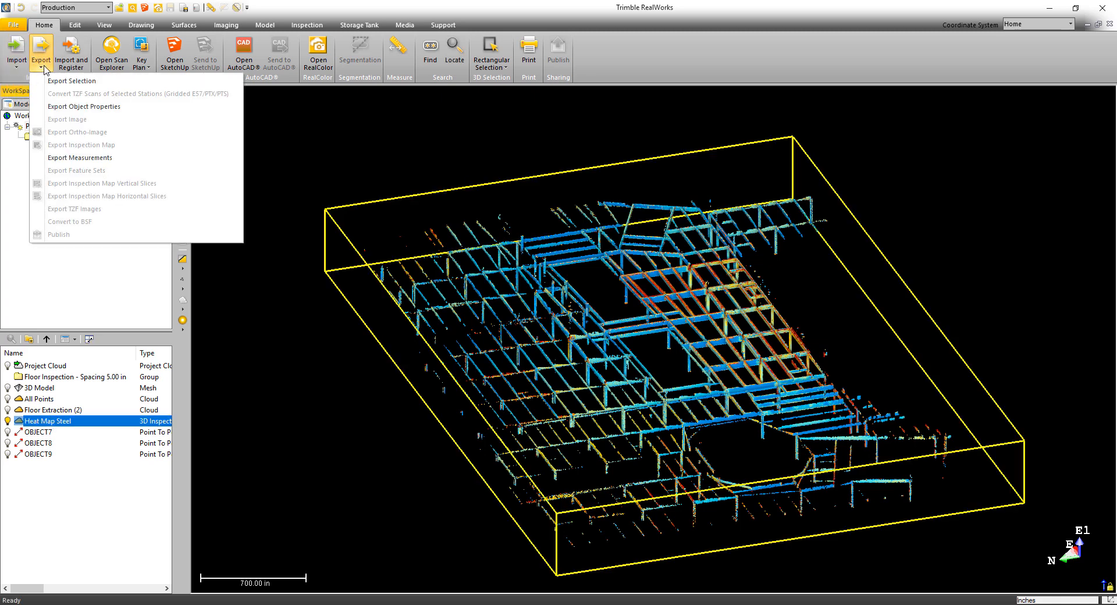
left_click(67, 82)
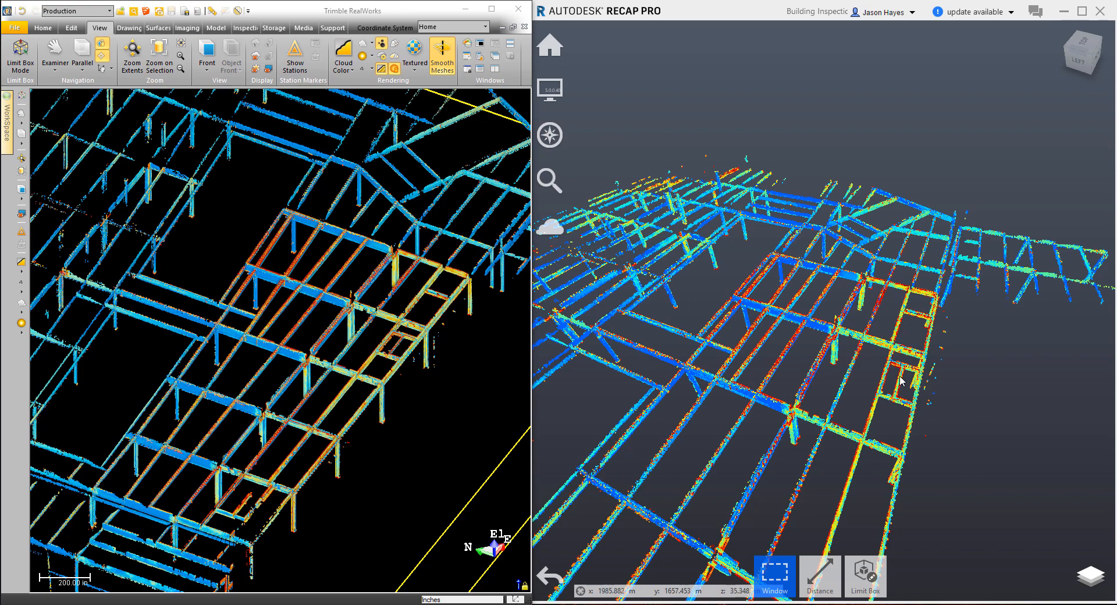
Switch to Autodesk ReCap Pro to examine the heat map cloud at a beam joint and compare it with RealWorks.
left_click(836, 327)
scroll(836, 328, "up", 3)
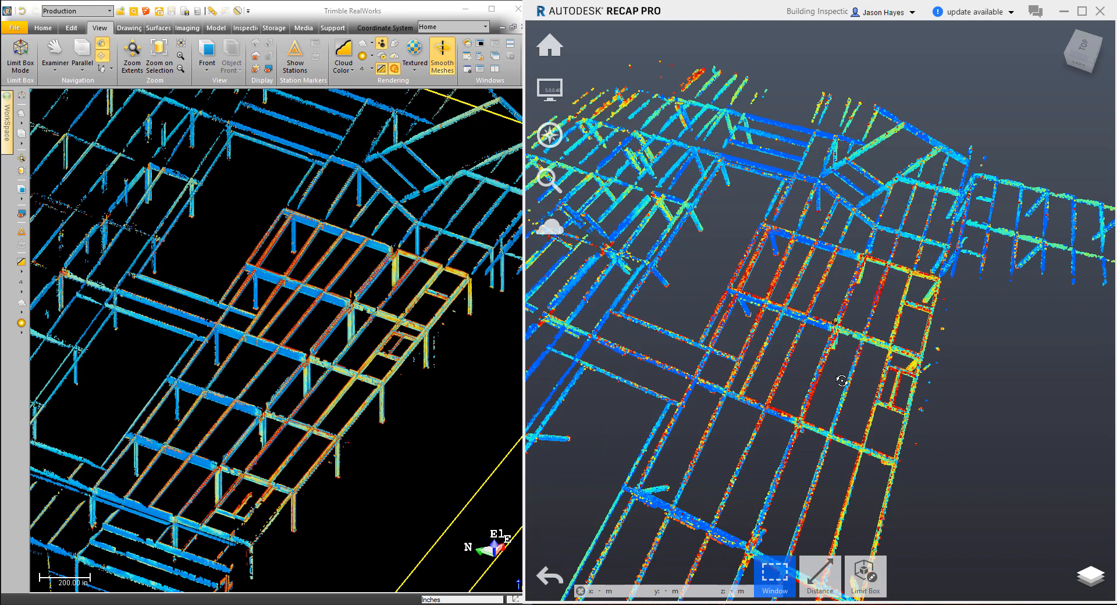
scroll(837, 328, "up", 3)
scroll(838, 327, "up", 3)
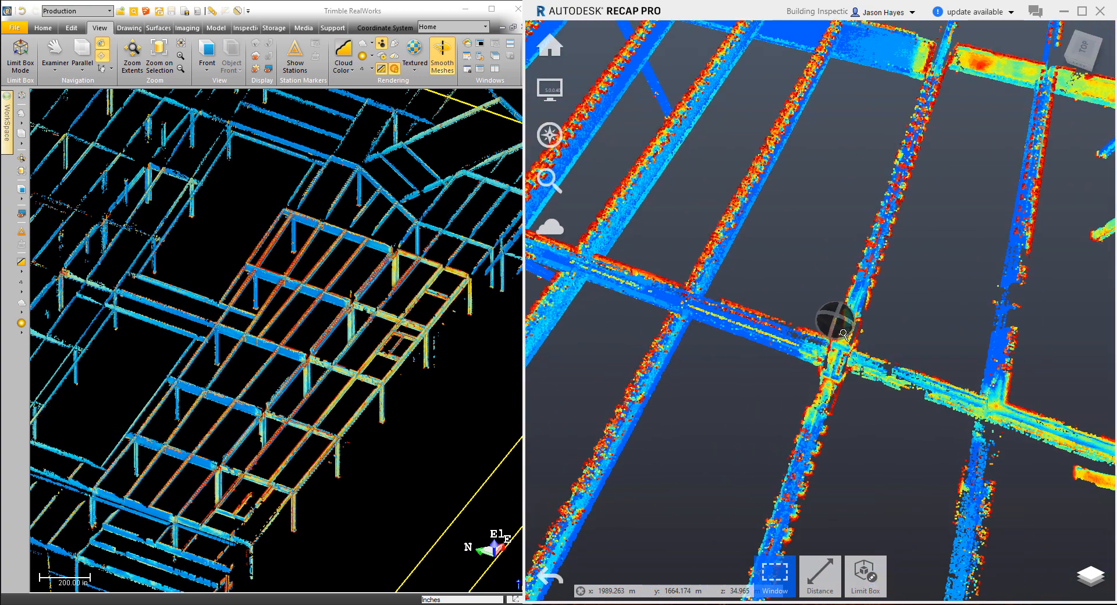
scroll(851, 363, "up", 3)
scroll(851, 364, "up", 5)
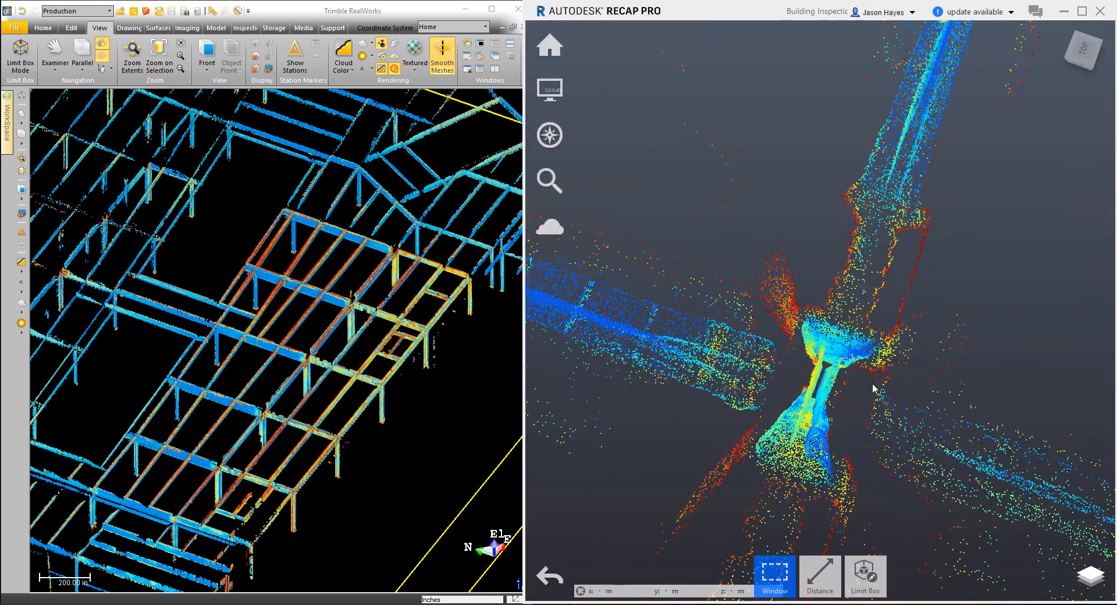
scroll(354, 306, "up", 5)
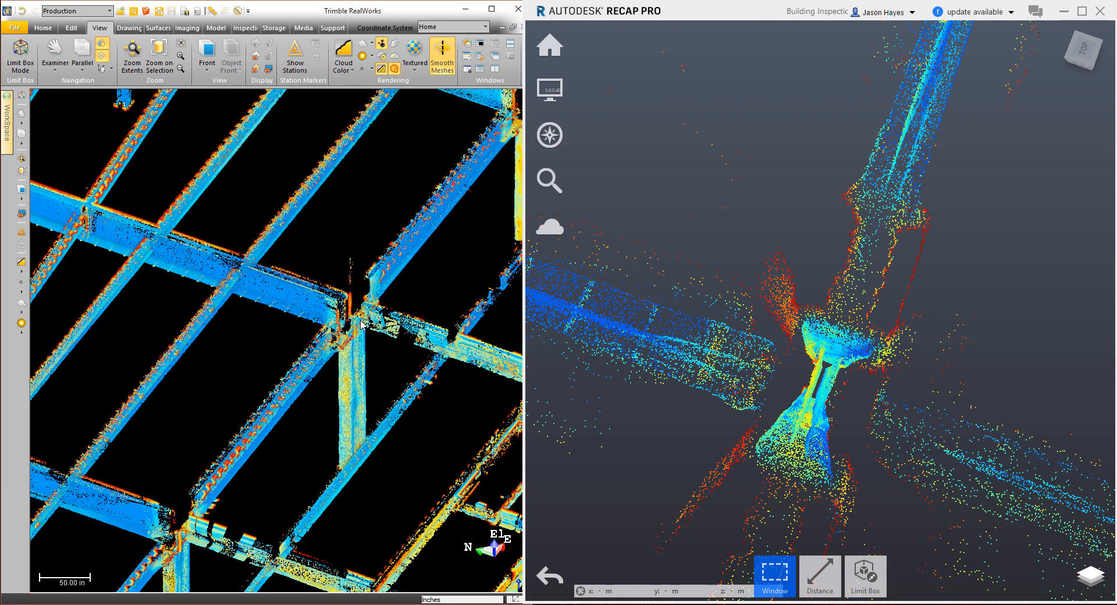
left_click_drag(364, 319, 367, 384)
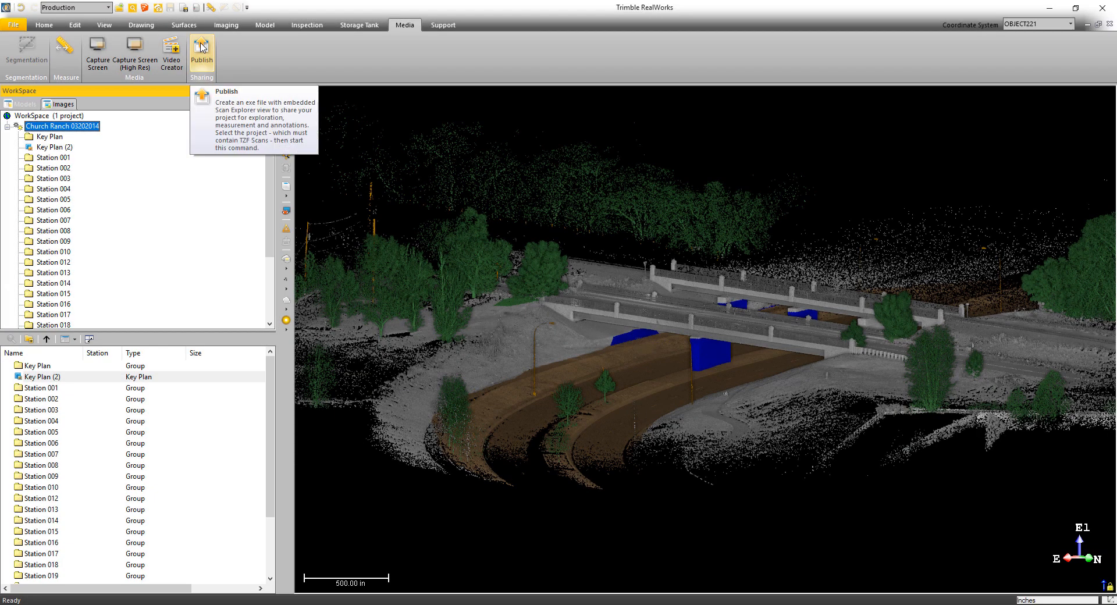
Open the Publish settings for the Church Ranch 03202014 project and set Church Ranch Birds Eye.jpg as the project image.
left_click(201, 46)
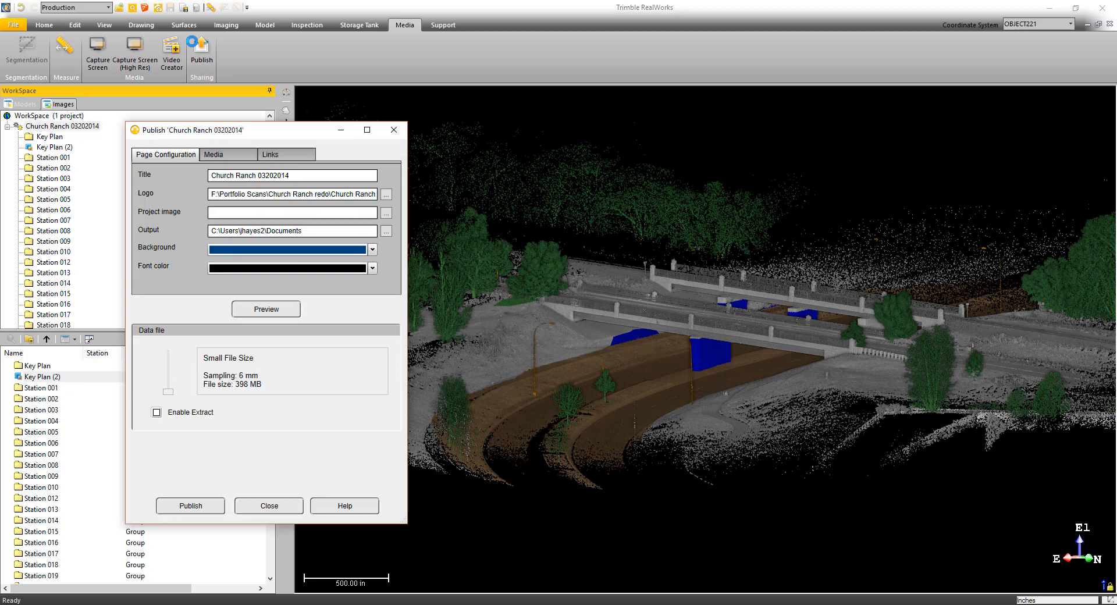
left_click(386, 214)
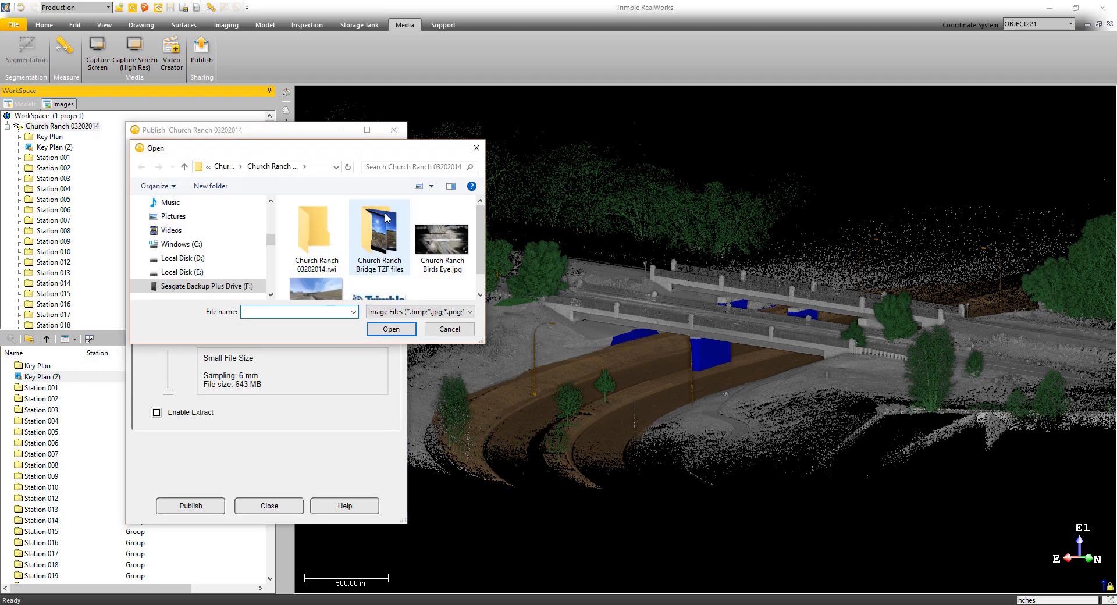
double_click(438, 229)
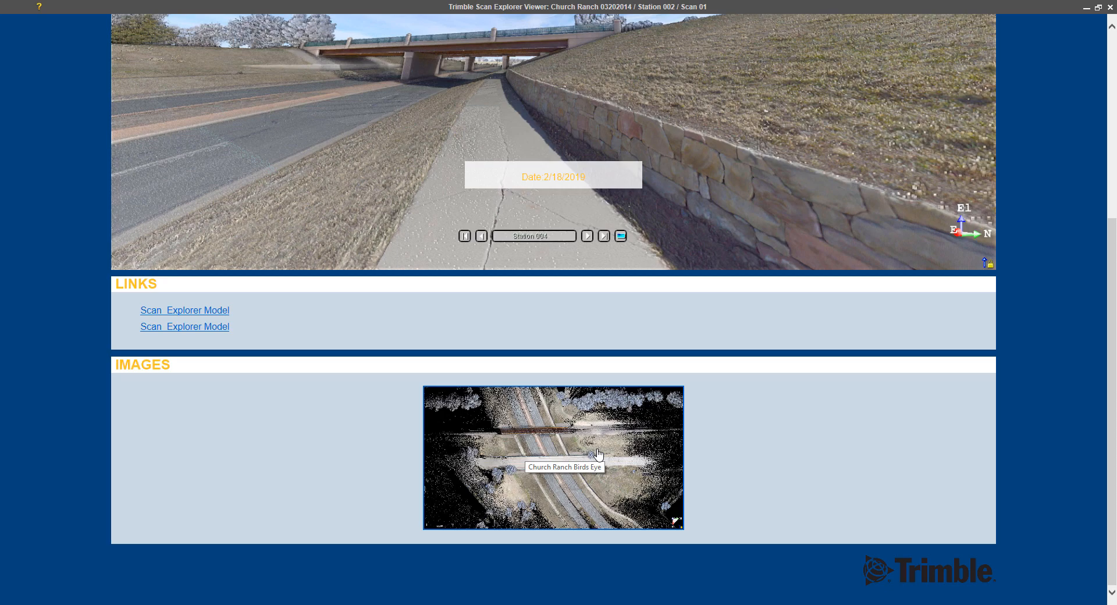
Enter the scan view from the published Church Ranch Bridge page and move through the scene to Station 003.
scroll(599, 454, "up", 5)
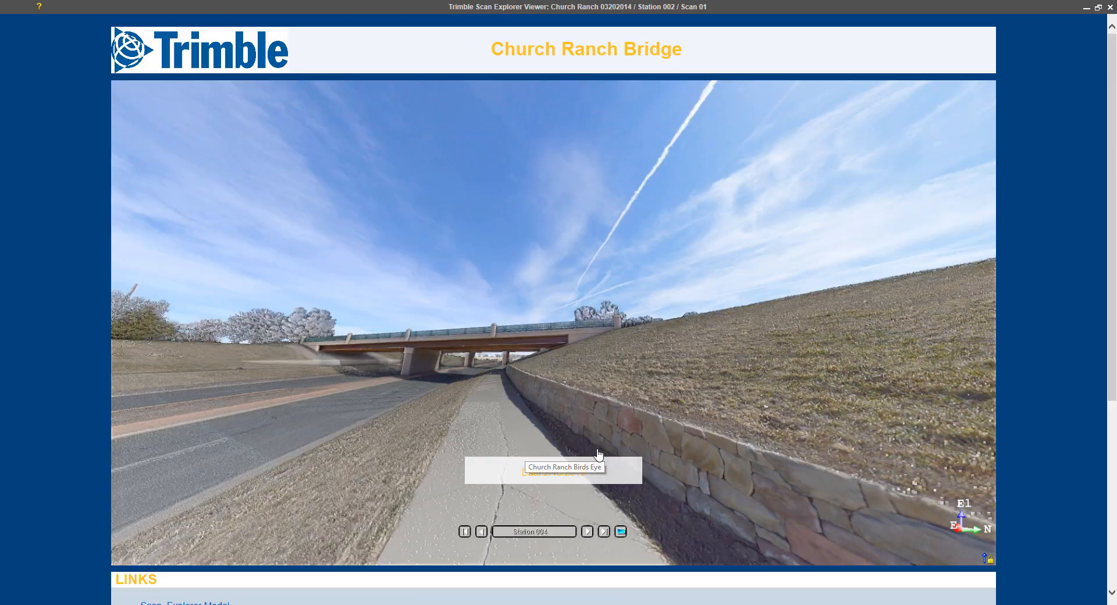
left_click(560, 325)
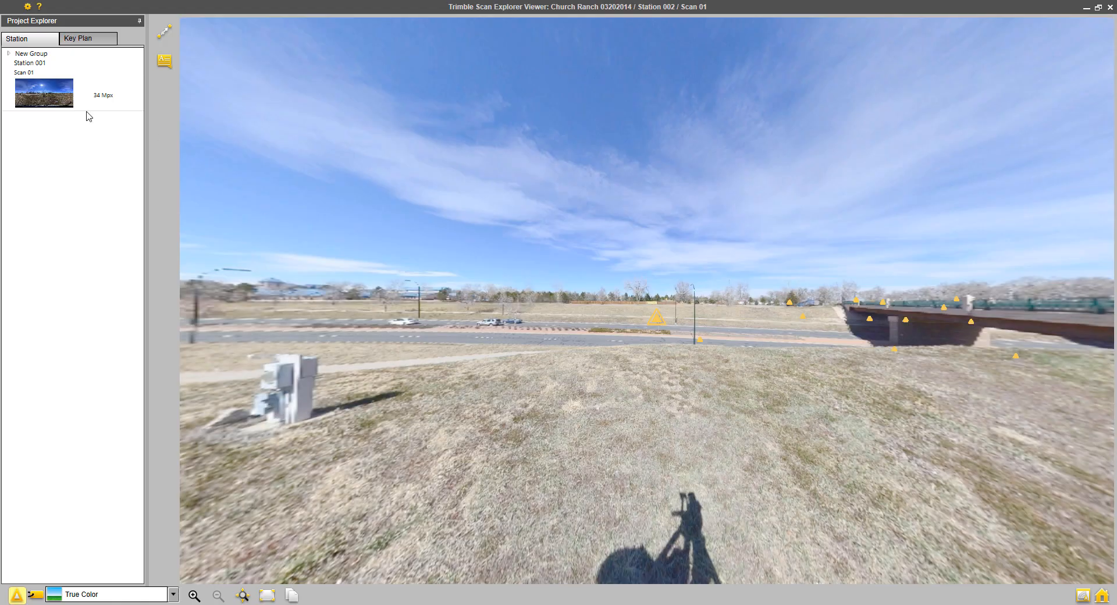
scroll(1083, 561, "up", 5)
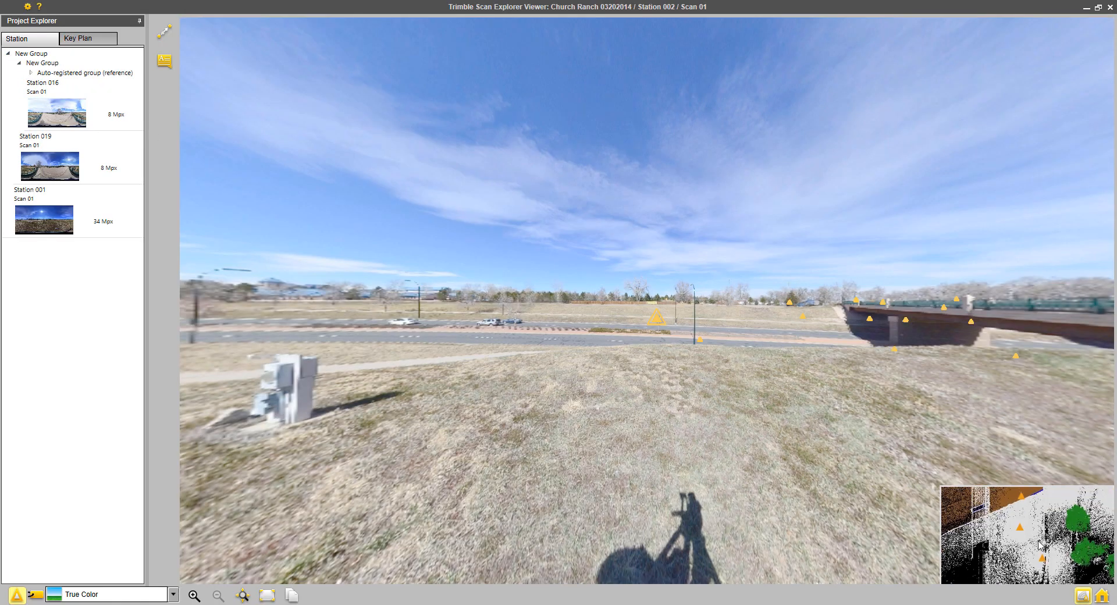
scroll(1048, 541, "down", 3)
mouse_move(827, 378)
left_mouse_down()
mouse_move(652, 384)
mouse_move(477, 364)
mouse_move(832, 384)
left_mouse_up()
scroll(1026, 536, "down", 3)
left_click(594, 342)
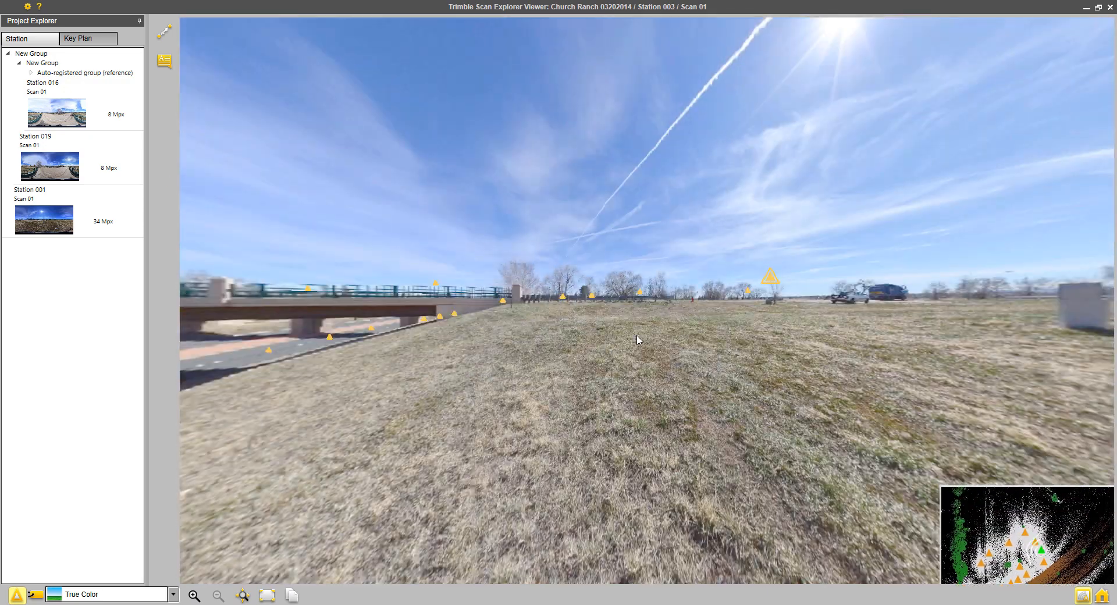
Move to Station 006 beneath the bridge and measure from the road surface to the bridge's underside.
left_click(710, 292)
left_click_drag(711, 291, 902, 279)
scroll(687, 268, "up", 3)
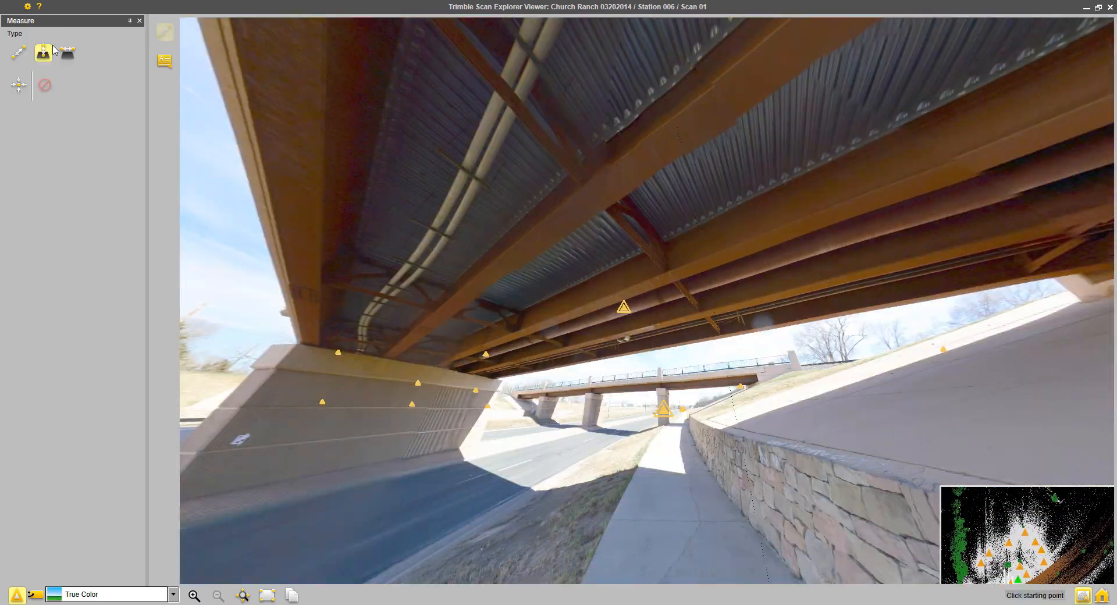
left_click(278, 540)
left_click(417, 340)
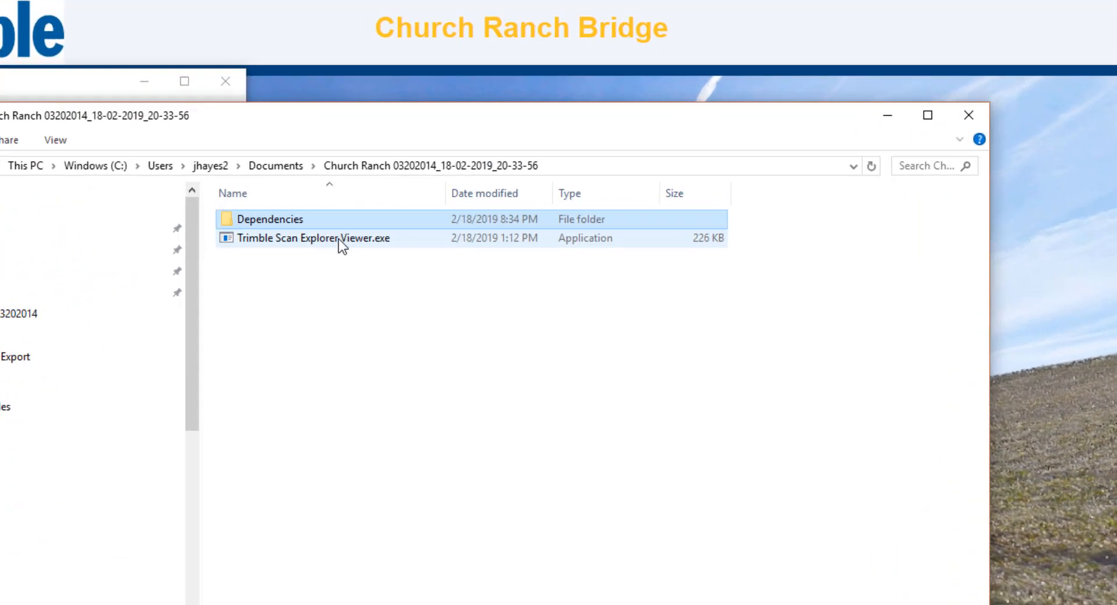
Launch Trimble Scan Explorer Viewer.exe from the published project folder Church Ranch 03202014_18-02-2019_20-33-56.
left_click(467, 232)
double_click(261, 242)
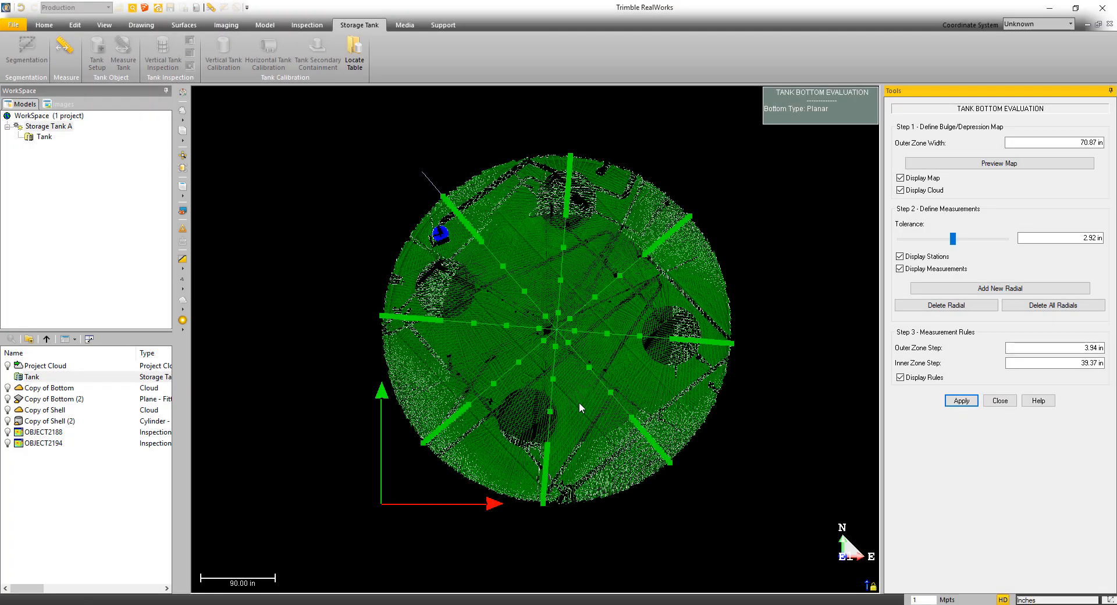
Hide the cloud in the tank bottom evaluation, set the tolerance to about 0.6 in, and place a new radial near the north edge.
left_click(900, 191)
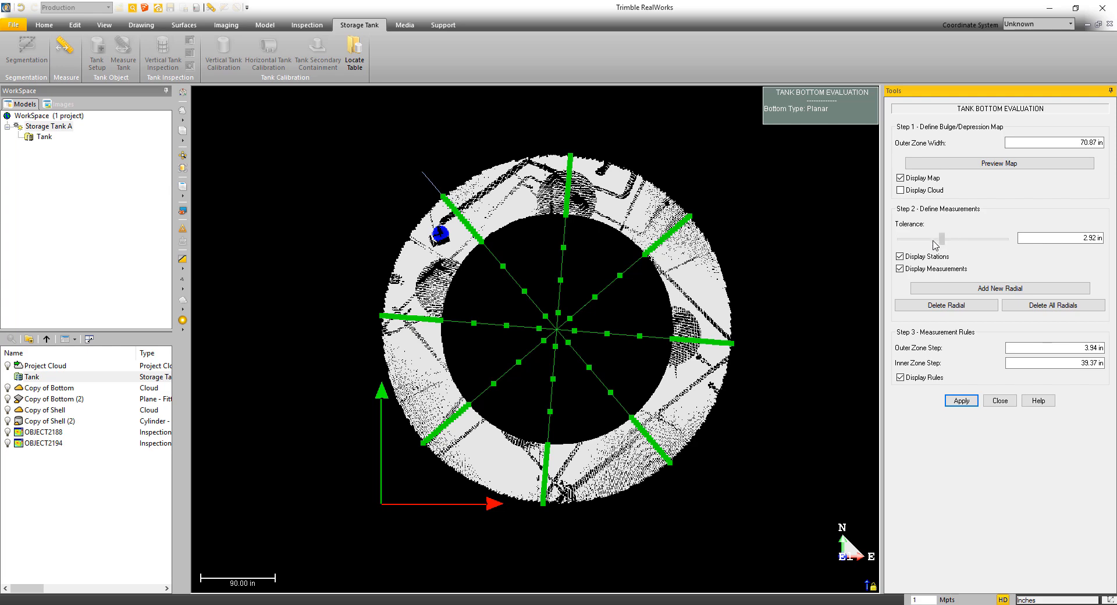
left_click_drag(935, 245, 897, 246)
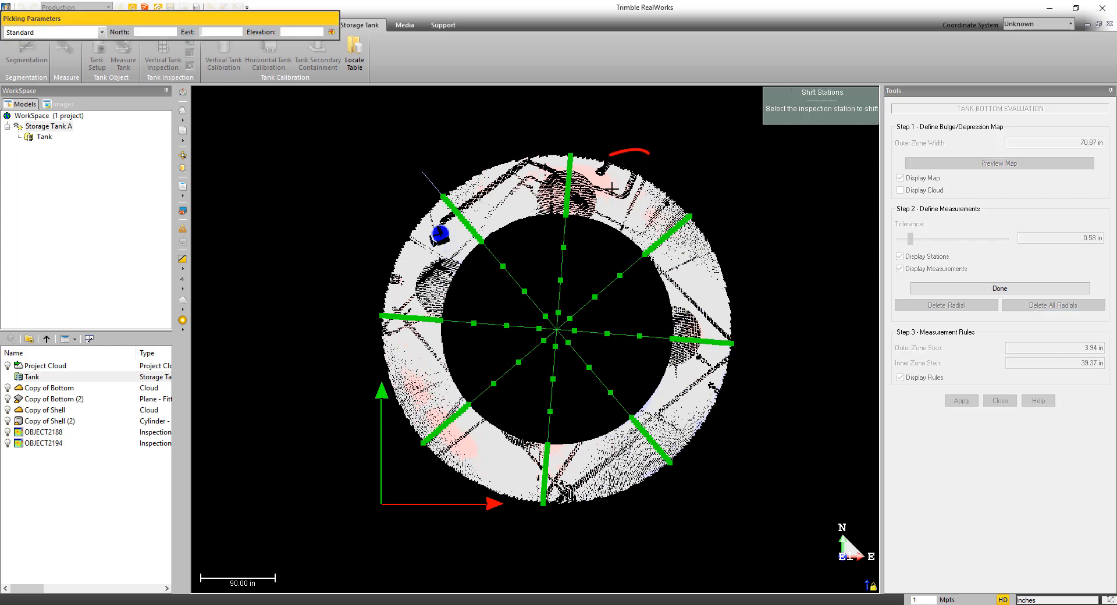
left_click(613, 190)
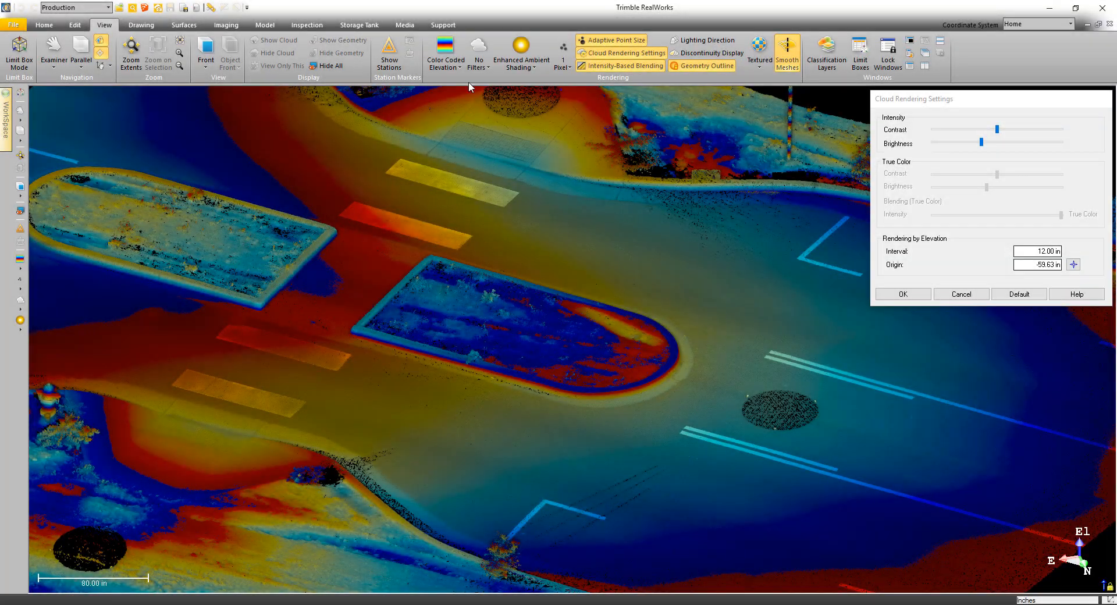
Render the road cloud in True Color and apply higher true color contrast and brightness.
left_click(460, 68)
left_click(460, 144)
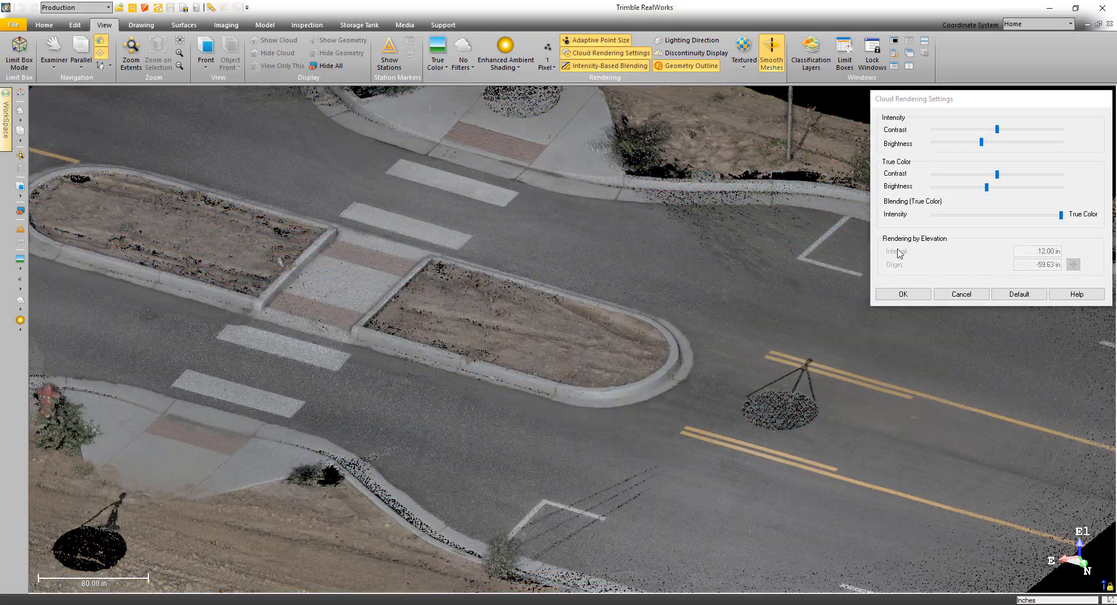
mouse_move(999, 181)
left_mouse_down()
mouse_move(1024, 182)
mouse_move(998, 194)
left_mouse_up()
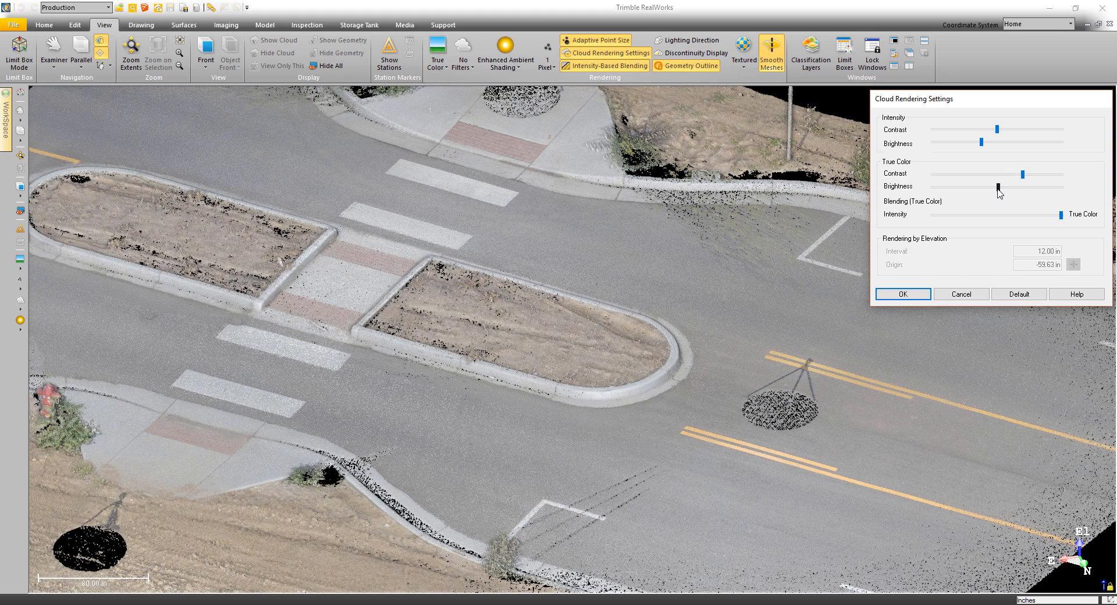
left_click(904, 294)
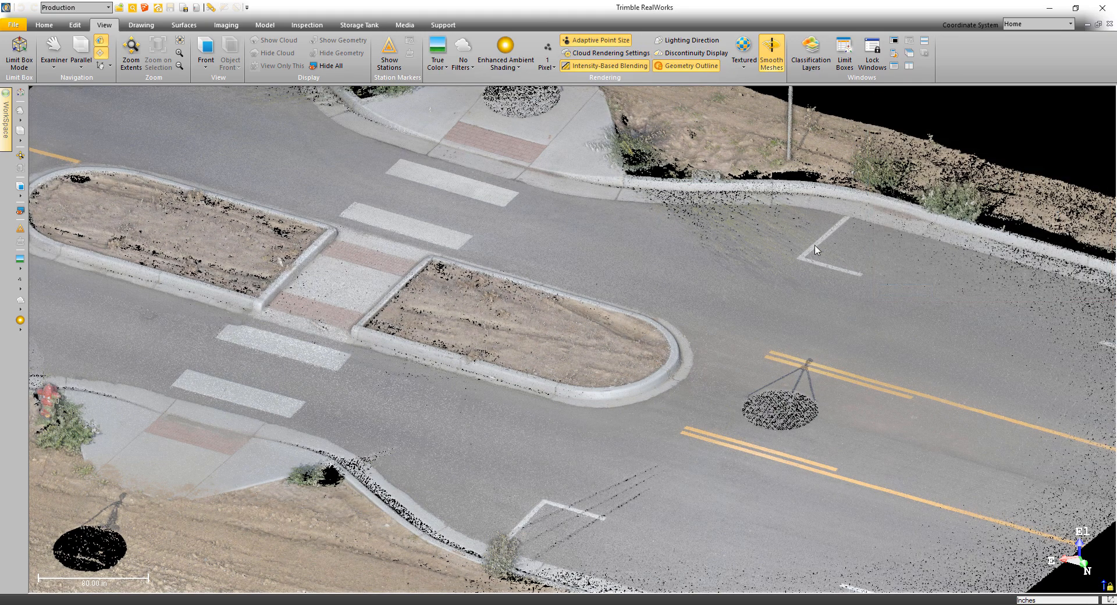
Draw a straight polyline segment along the curb top of the median, from its crosswalk corner to the start of the rounded end.
left_click(134, 25)
left_click(188, 49)
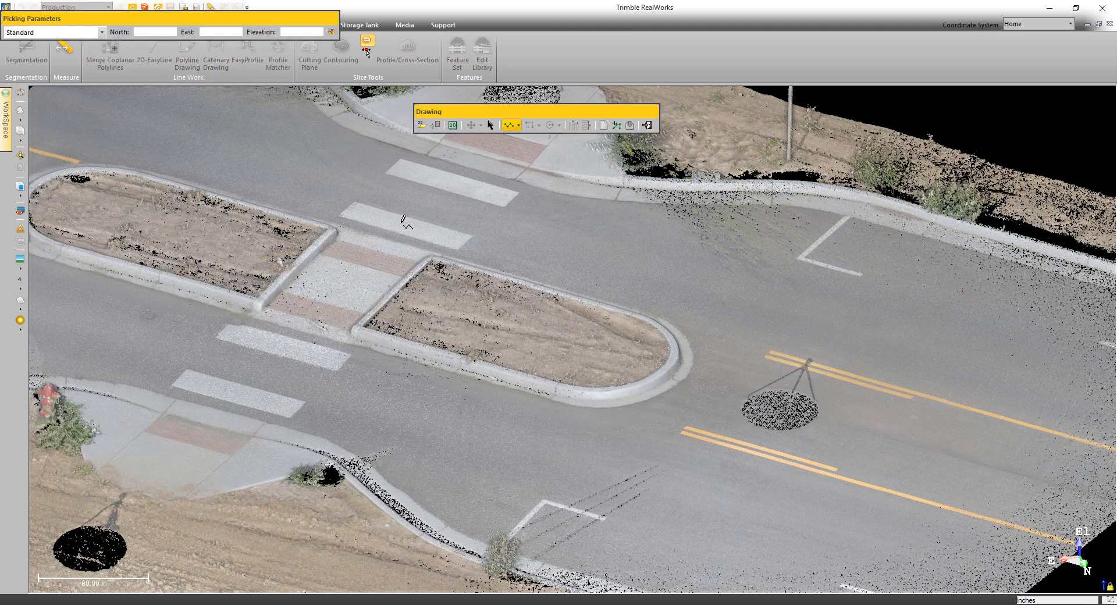
left_click(362, 327)
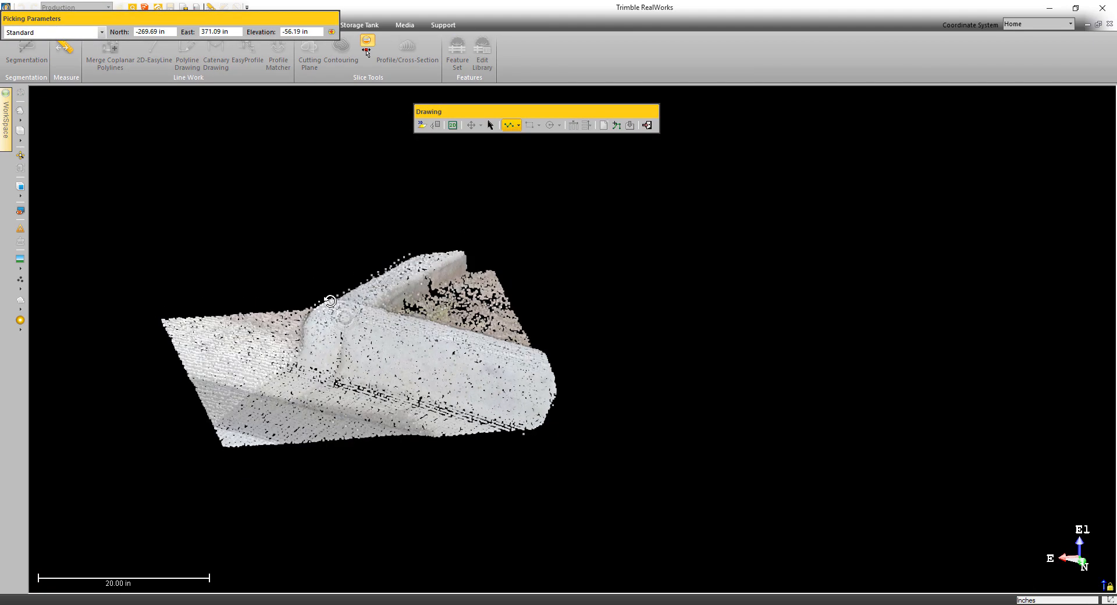
left_click(359, 322)
left_click(555, 384)
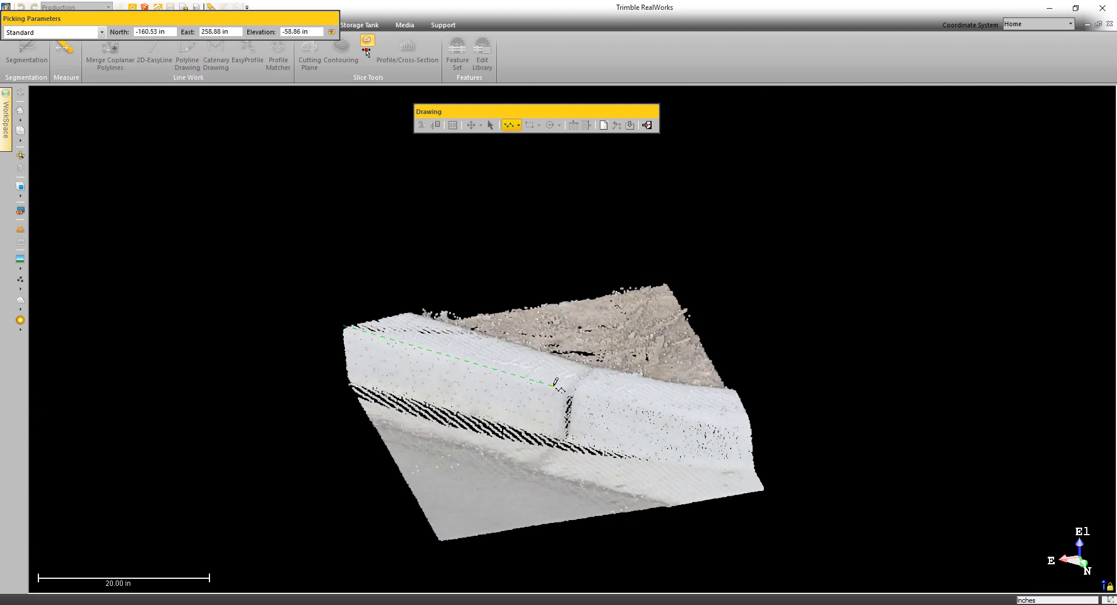
left_click_drag(557, 384, 417, 352)
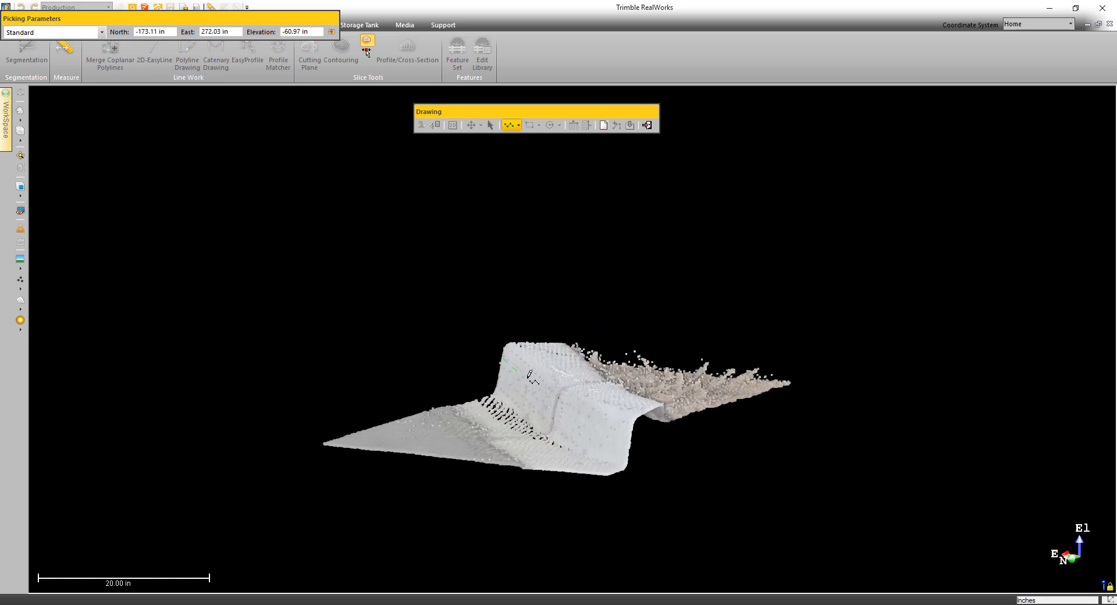
left_click(564, 381)
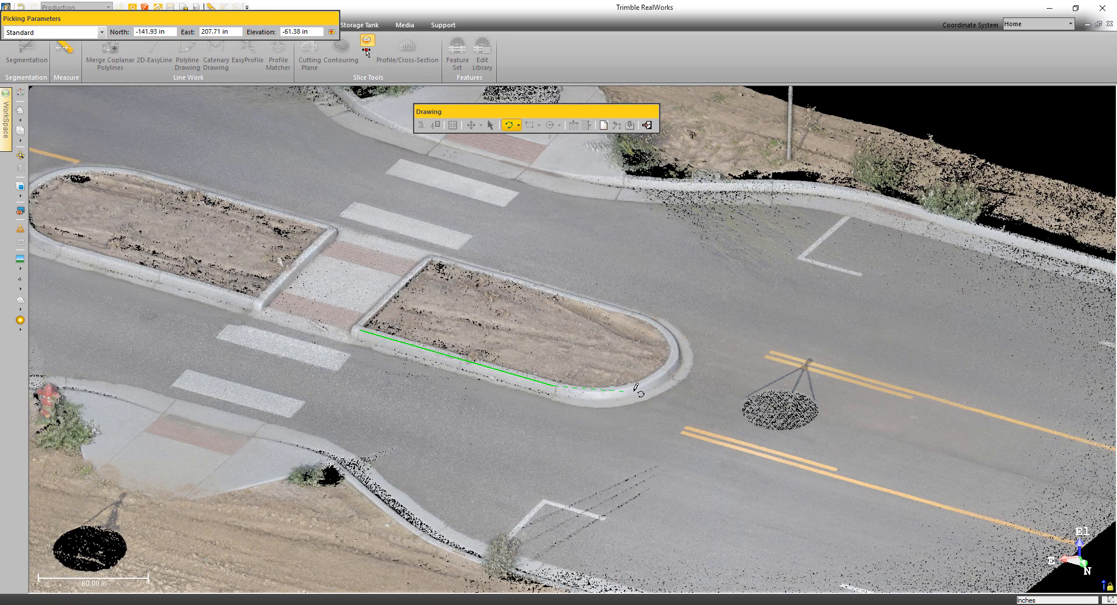
Extend the polyline with arc segments following the curb top around the median's rounded end.
left_click(636, 390)
left_click_drag(644, 365, 565, 353)
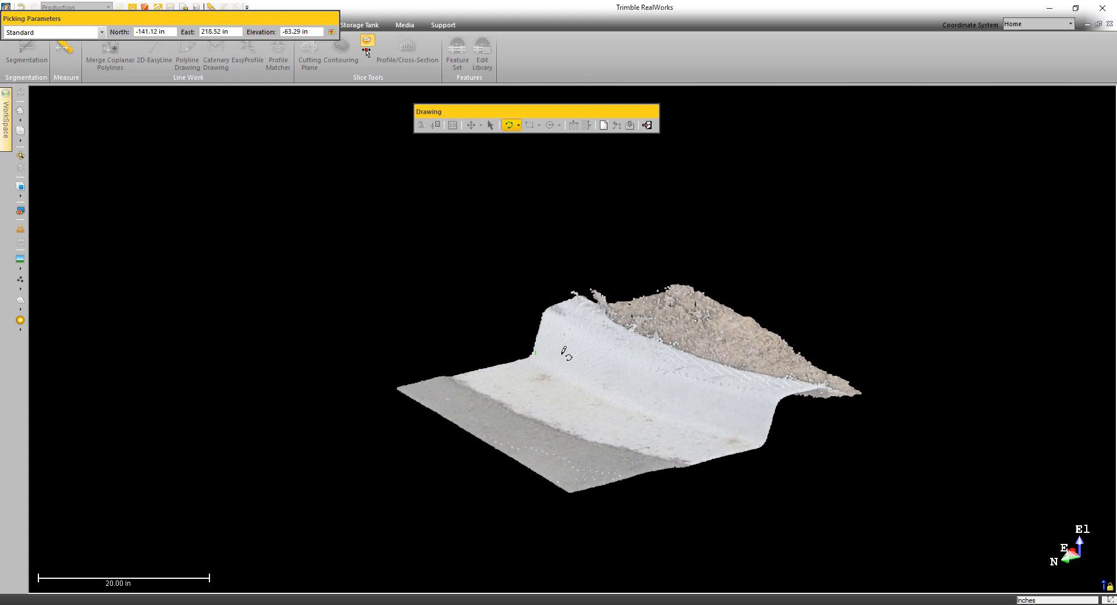
left_click(638, 356)
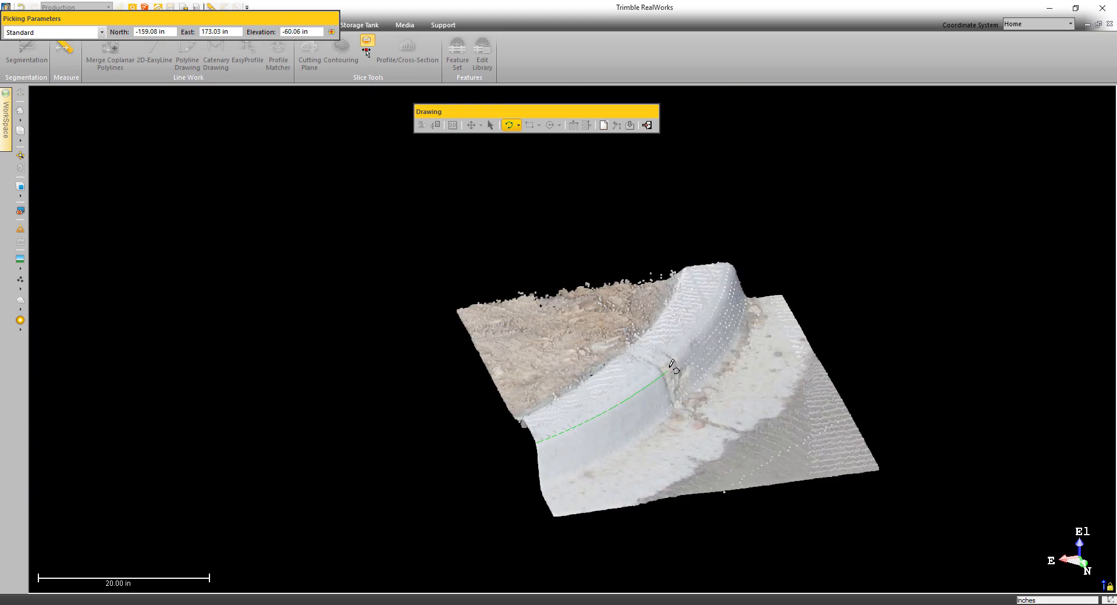
left_click(670, 365)
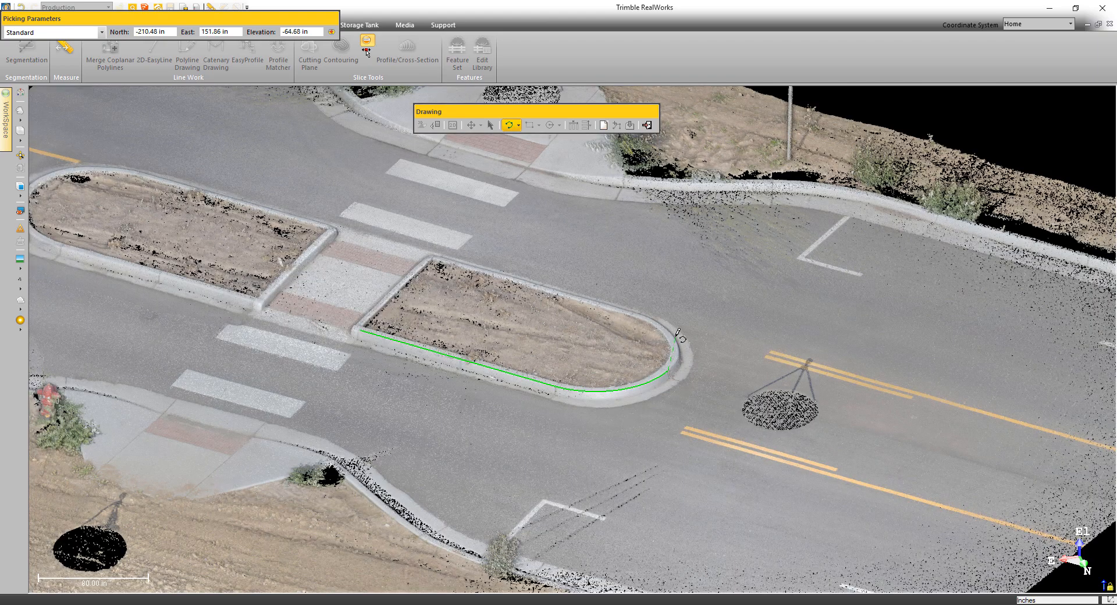
left_click(678, 336)
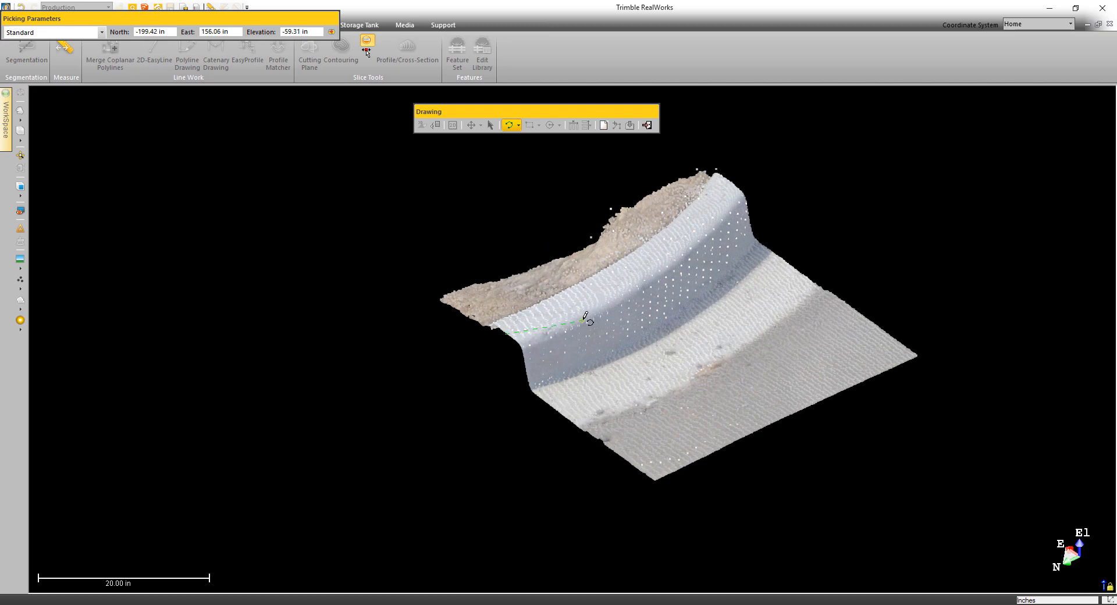
left_click(586, 317)
left_click(647, 311)
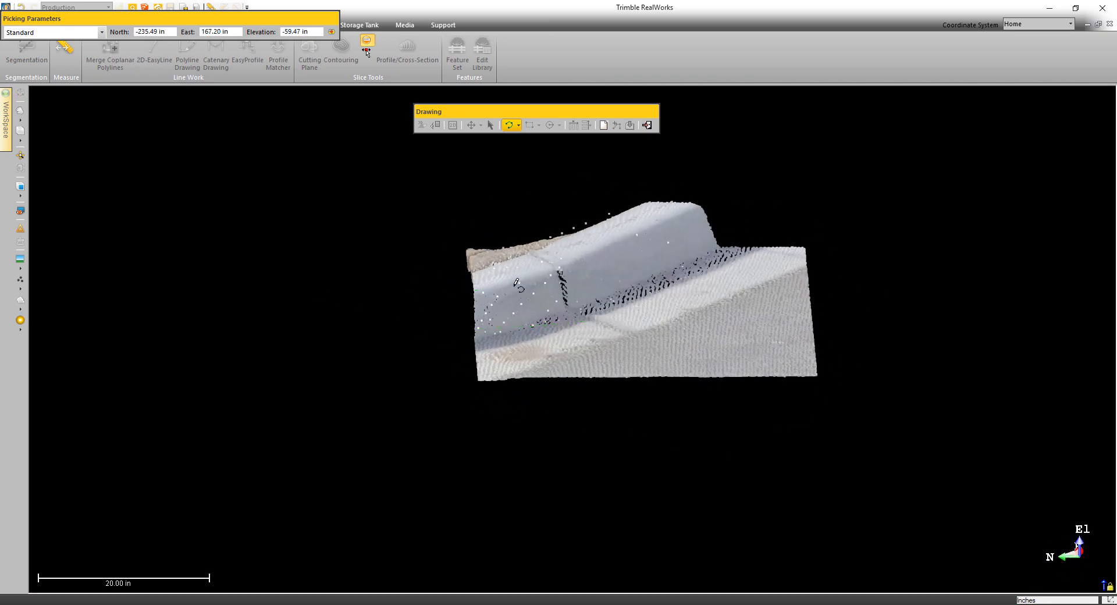
left_click(557, 269)
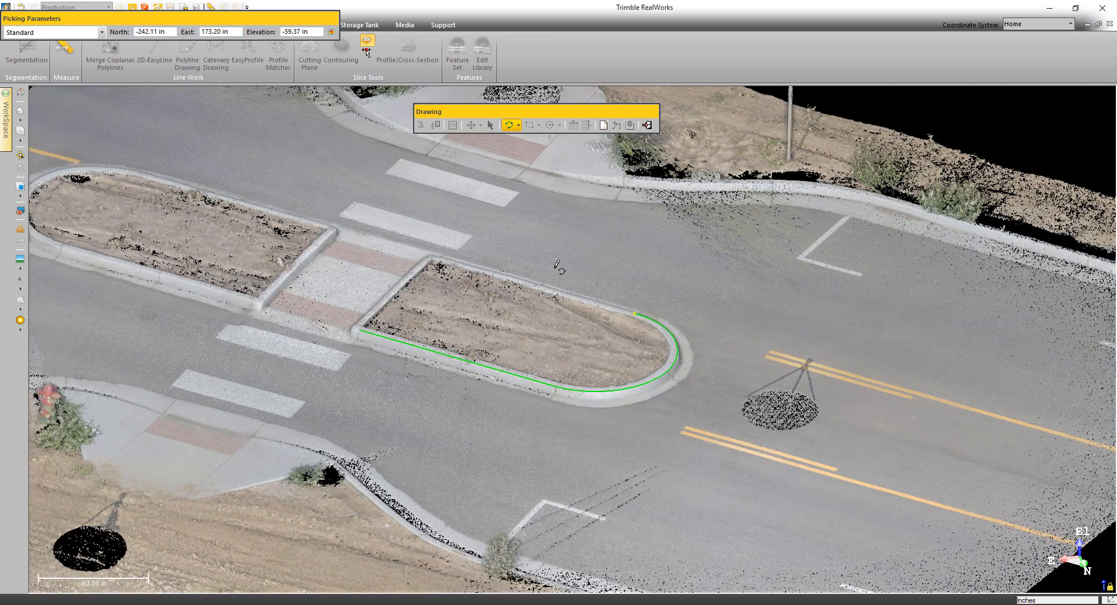